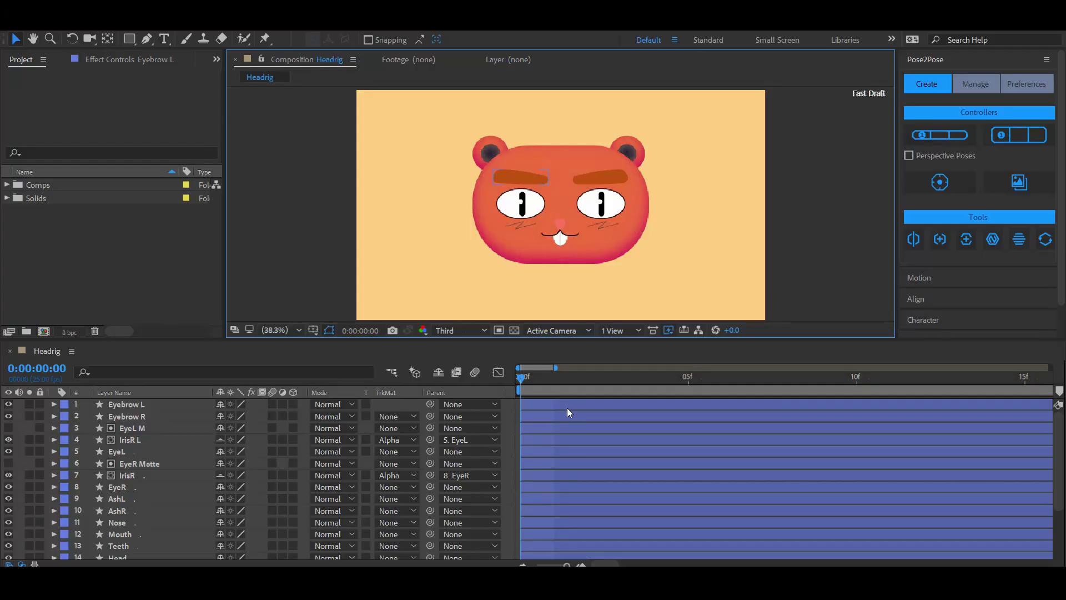
Select all layers and reveal their keyframed Position properties with U
{"action": "left_click", "coordinate": [568, 407]}
{"action": "key", "text": "ctrl+a"}
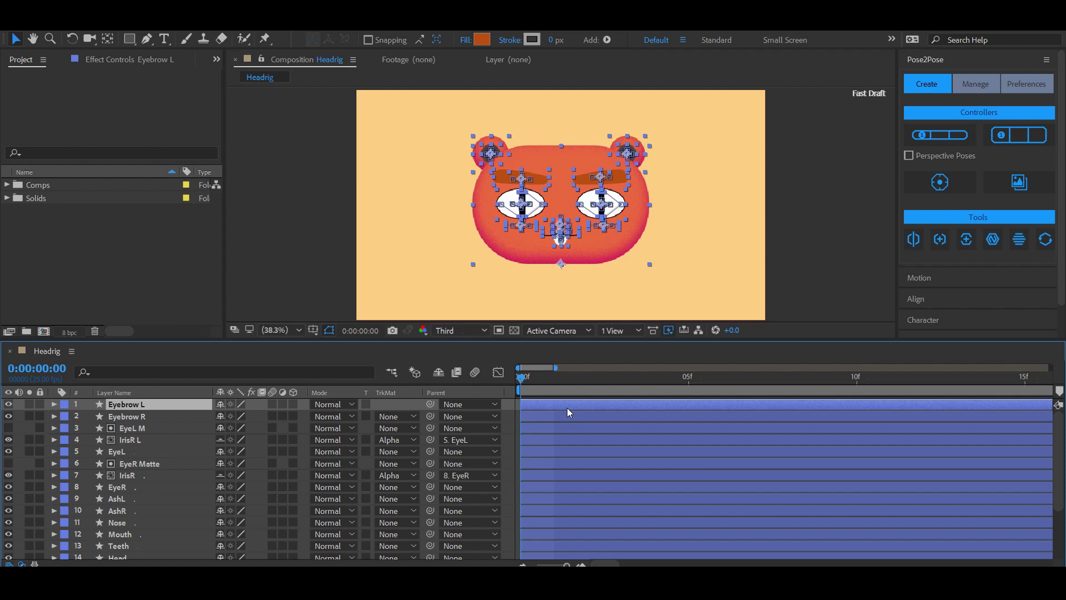
{"action": "key", "text": "u"}
{"action": "left_click", "coordinate": [673, 414]}
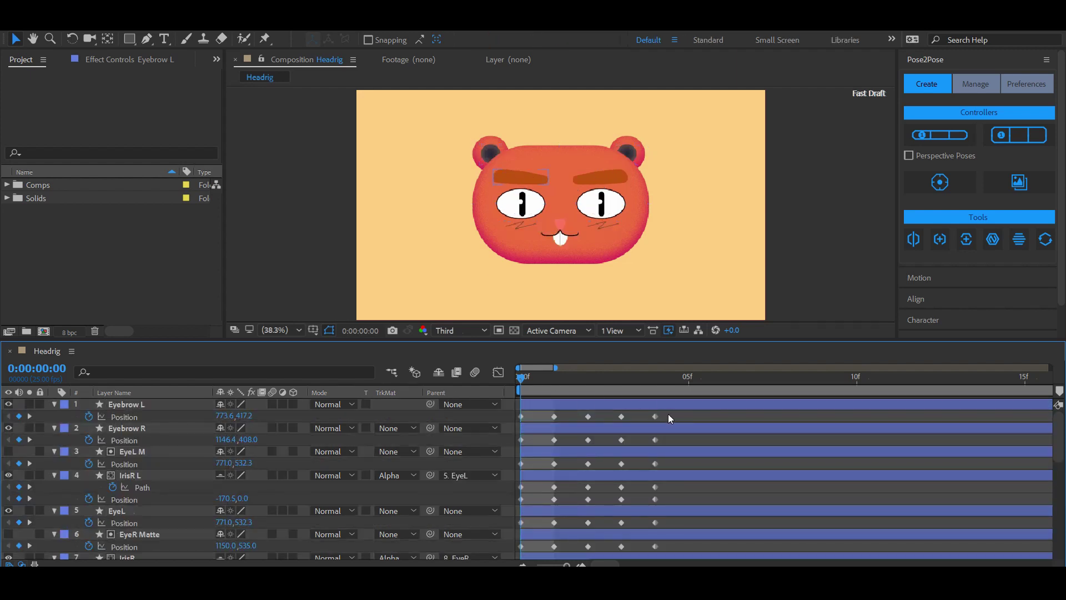
{"action": "left_click_drag", "start_coordinate": [670, 414], "coordinate": [446, 494]}
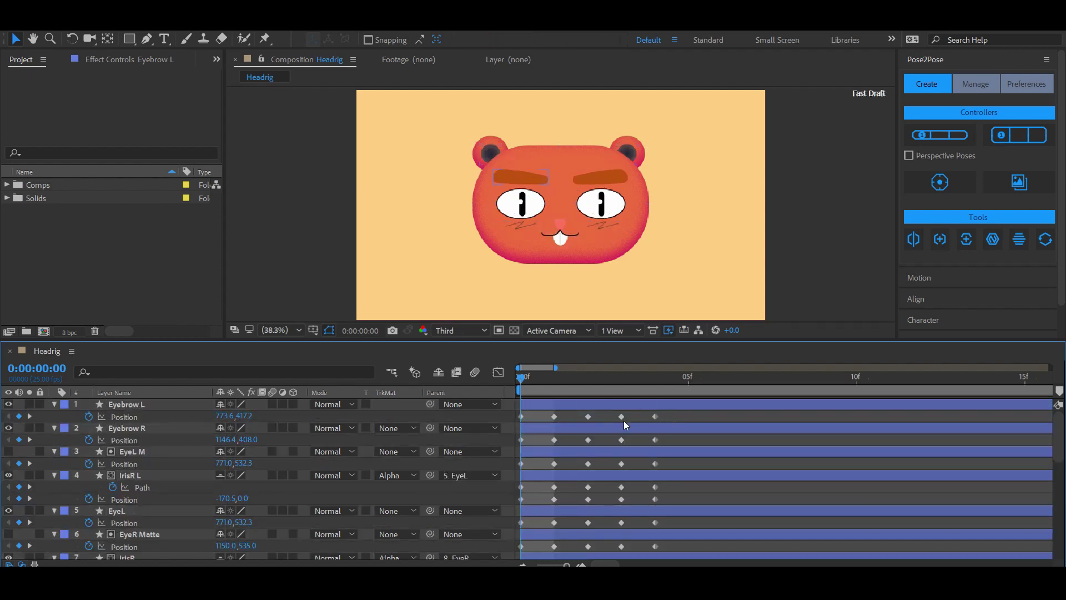
{"action": "left_click", "coordinate": [702, 410]}
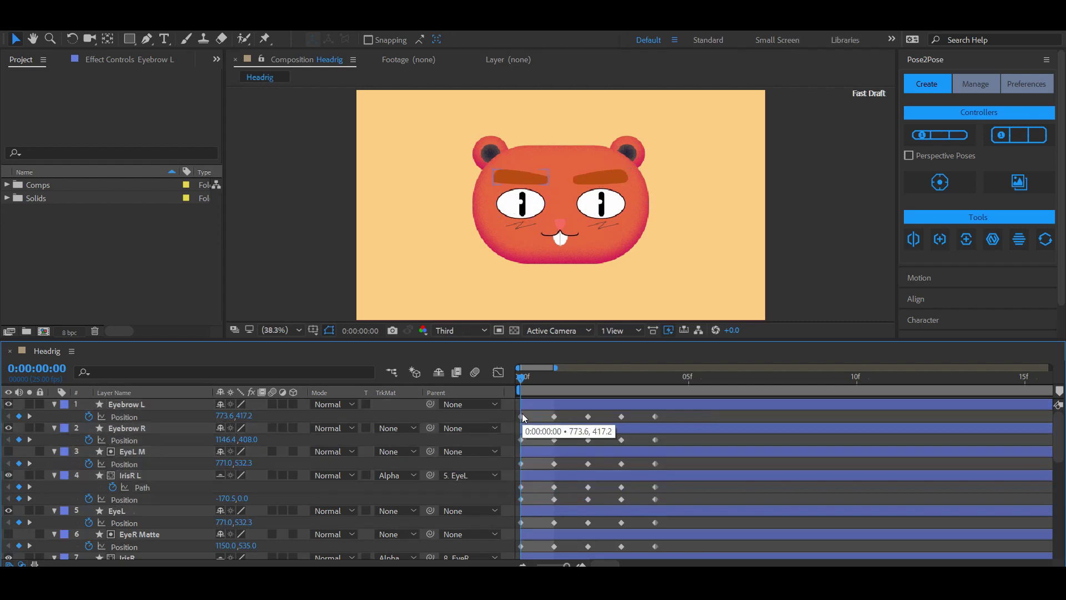
Step through frames 0–4 and scrub back to preview the eyebrow and eye poses
{"action": "key", "text": "Page_Down"}
{"action": "key", "text": "Page_Down"}
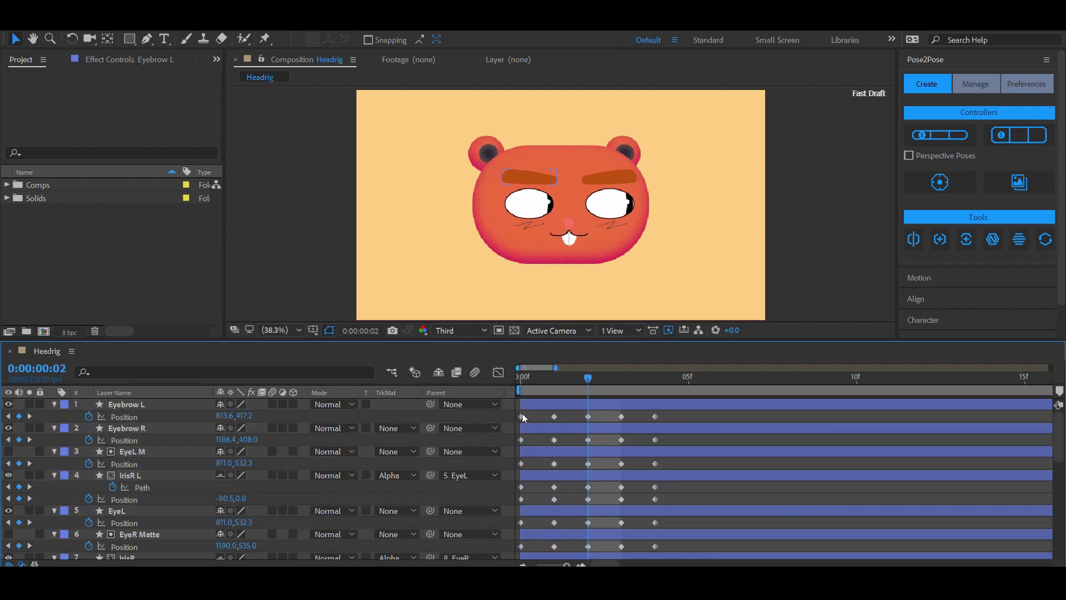
{"action": "key", "text": "Page_Down"}
{"action": "key", "text": "Page_Down"}
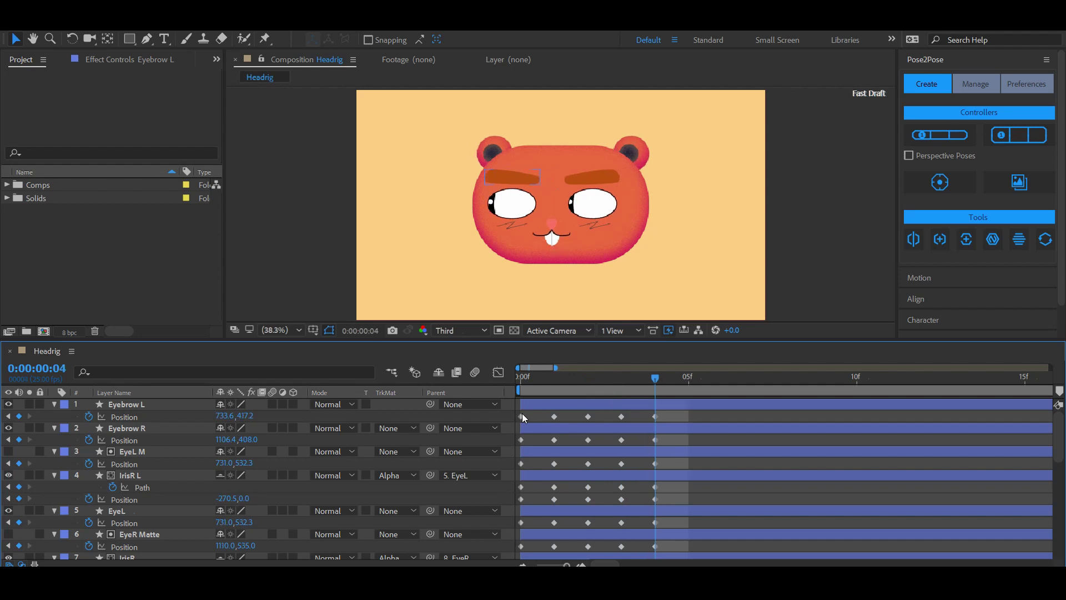
{"action": "mouse_move", "coordinate": [528, 380]}
{"action": "left_mouse_down"}
{"action": "mouse_move", "coordinate": [673, 377]}
{"action": "mouse_move", "coordinate": [517, 390]}
{"action": "left_mouse_up"}
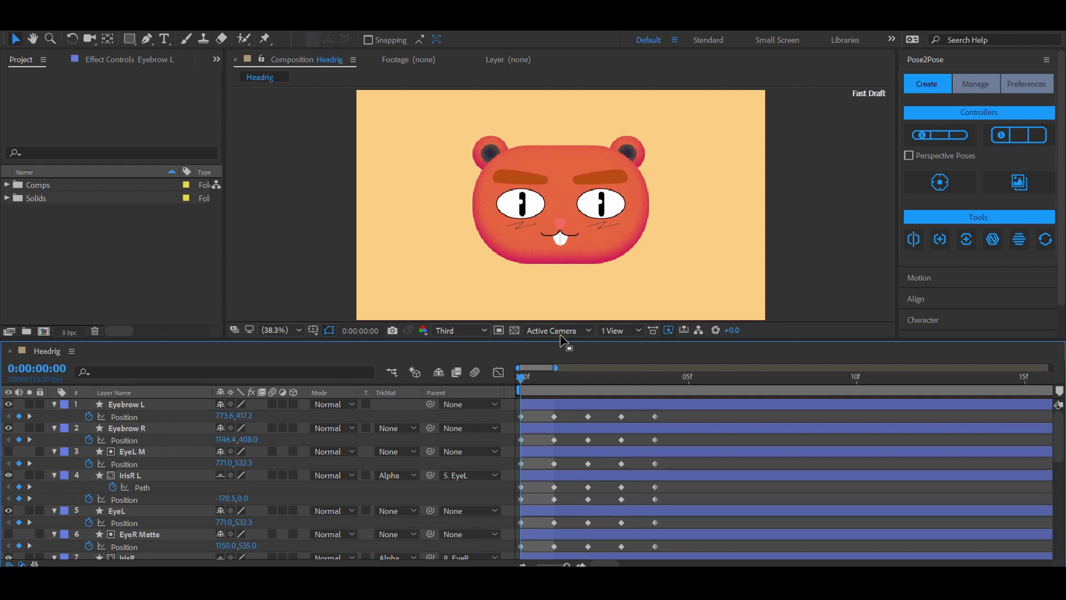
{"action": "left_click", "coordinate": [772, 237]}
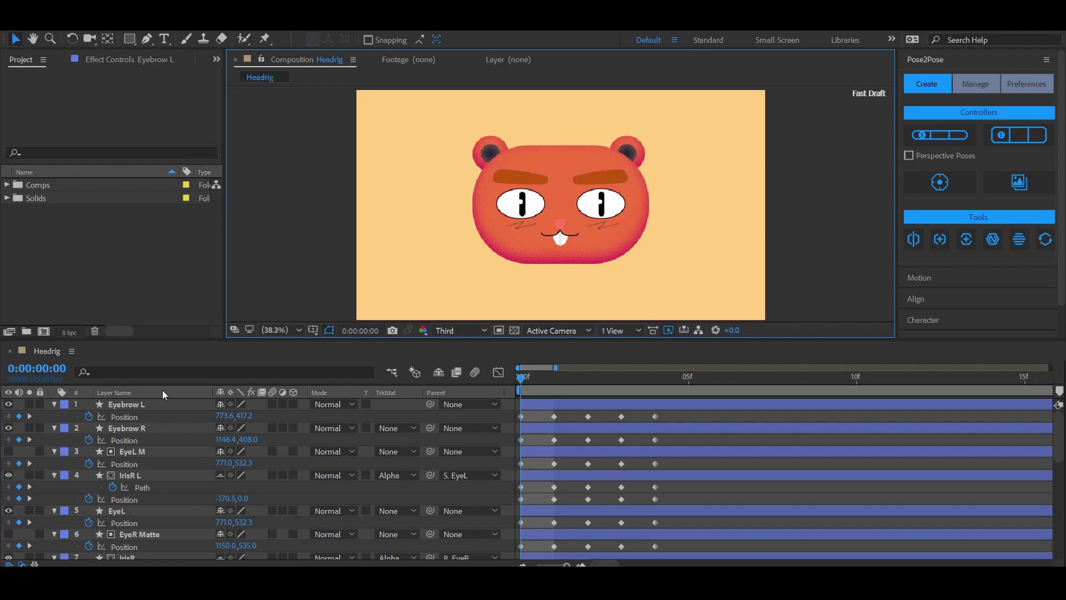
{"action": "left_click", "coordinate": [486, 155]}
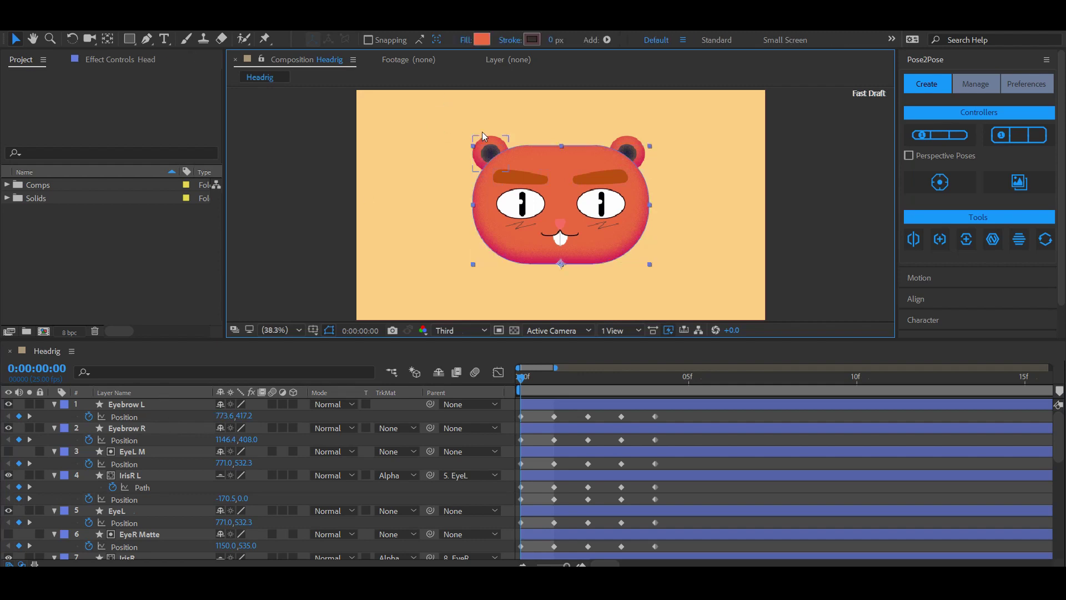
{"action": "left_click", "coordinate": [482, 131]}
{"action": "left_click", "coordinate": [488, 149]}
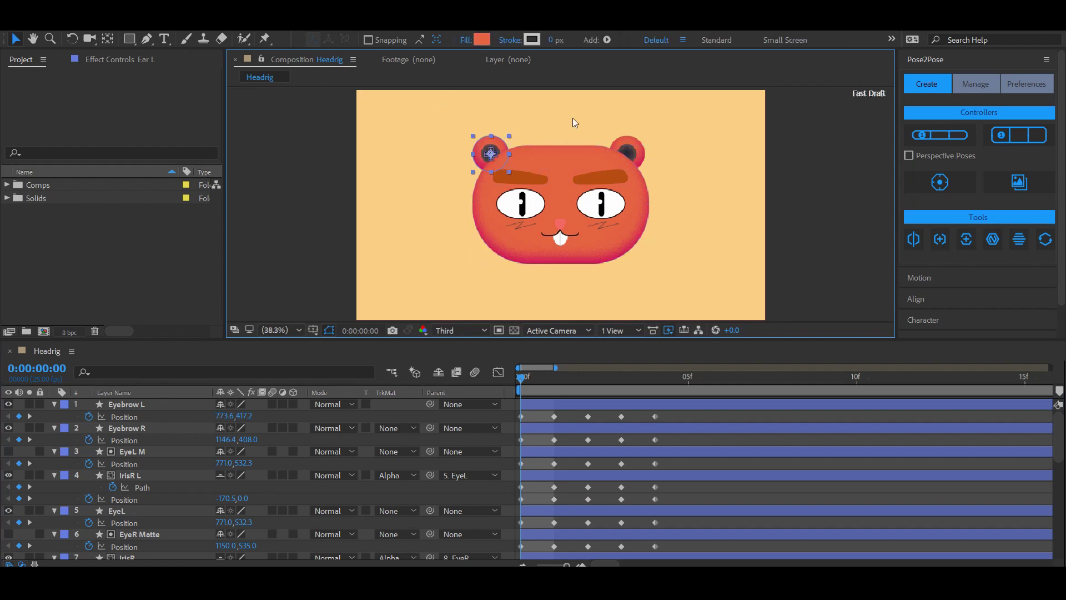
{"action": "left_click", "coordinate": [633, 143]}
{"action": "left_click", "coordinate": [653, 171]}
{"action": "left_click", "coordinate": [600, 215]}
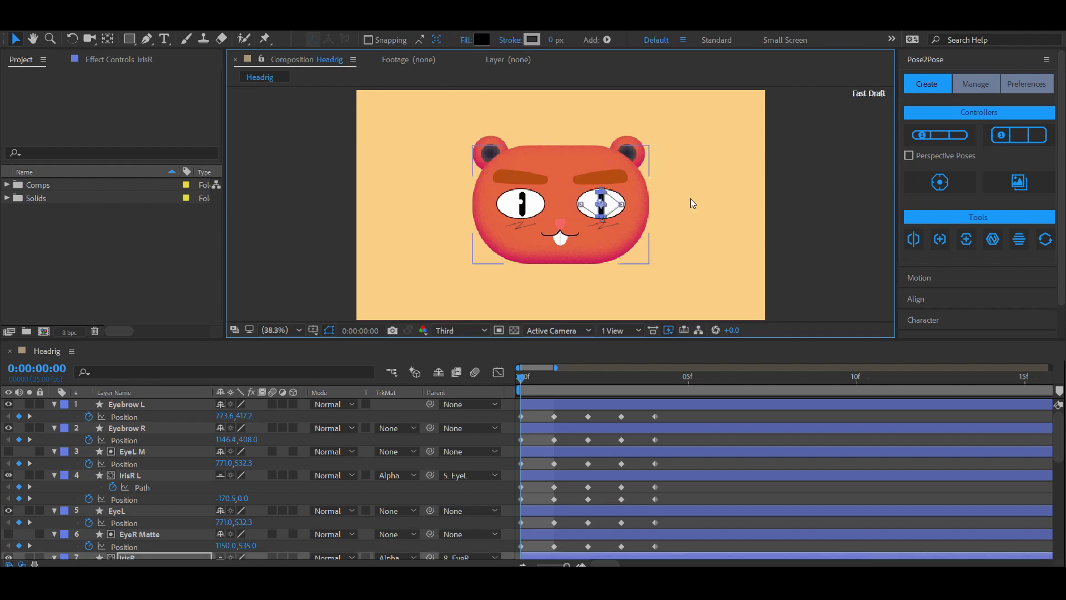
{"action": "left_click", "coordinate": [741, 192]}
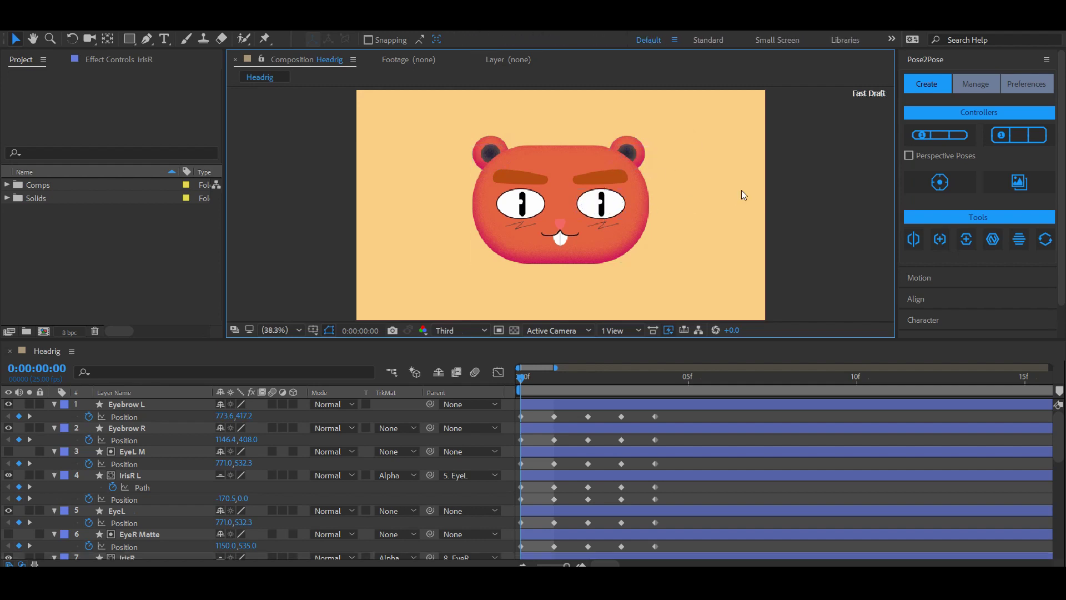
{"action": "left_click", "coordinate": [525, 386]}
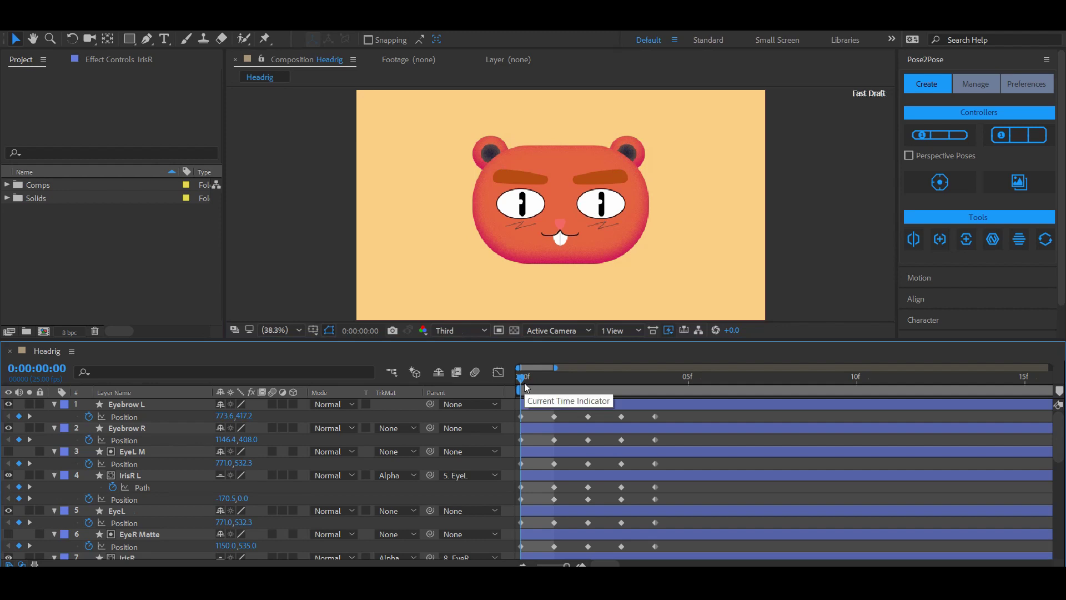
{"action": "key", "text": "Page_Down"}
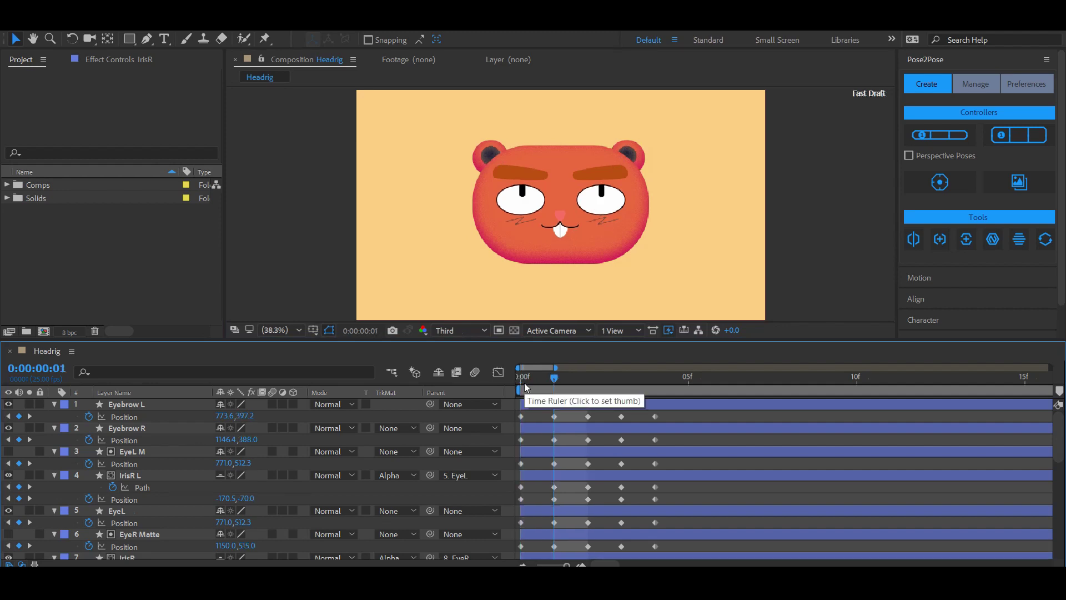
{"action": "key", "text": "Page_Up"}
{"action": "key", "text": "Page_Down"}
{"action": "key", "text": "Page_Up"}
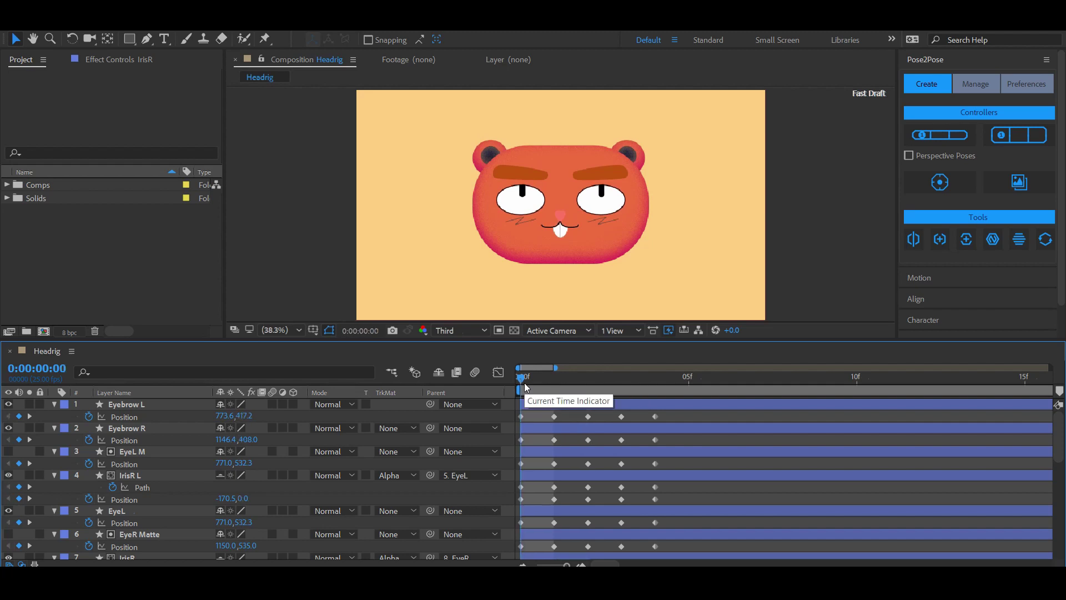
{"action": "key", "text": "Page_Down"}
{"action": "key", "text": "Page_Up"}
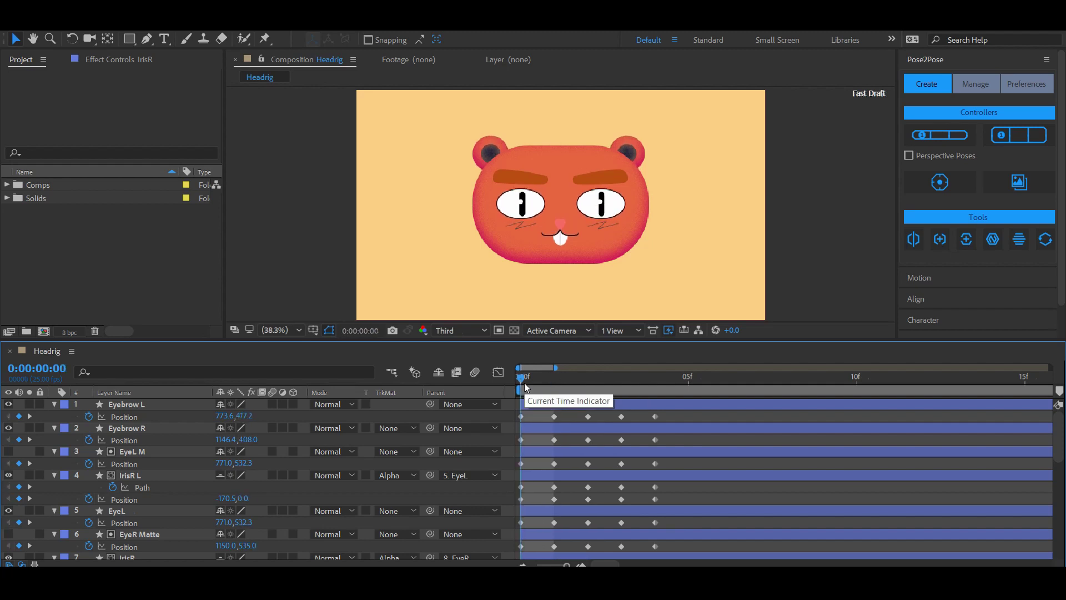
{"action": "key", "text": "Page_Down"}
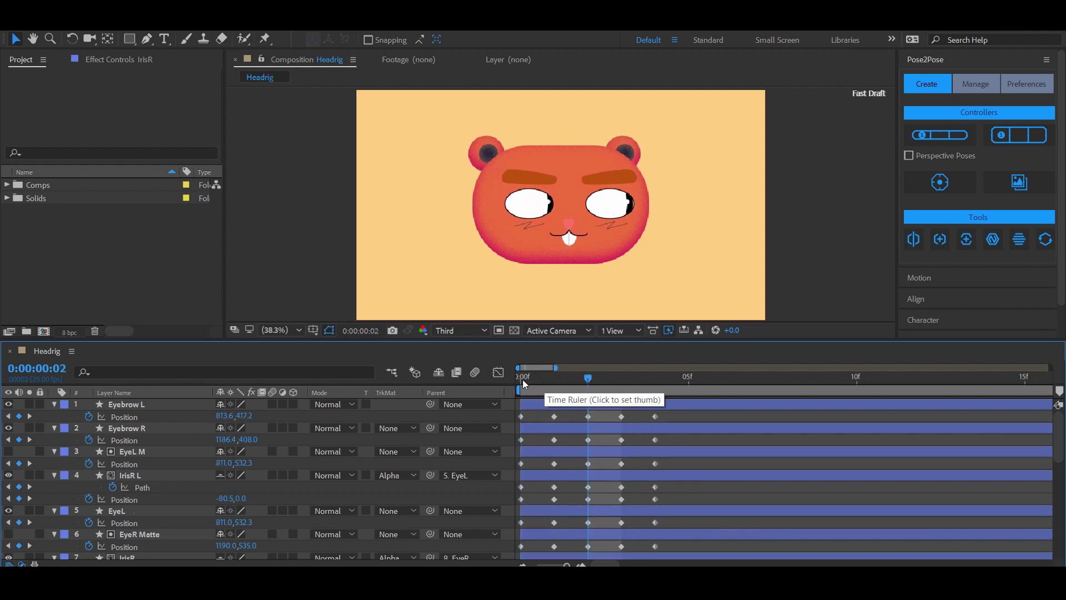
{"action": "key", "text": "Page_Up"}
{"action": "left_click", "coordinate": [620, 379]}
{"action": "left_click", "coordinate": [538, 382]}
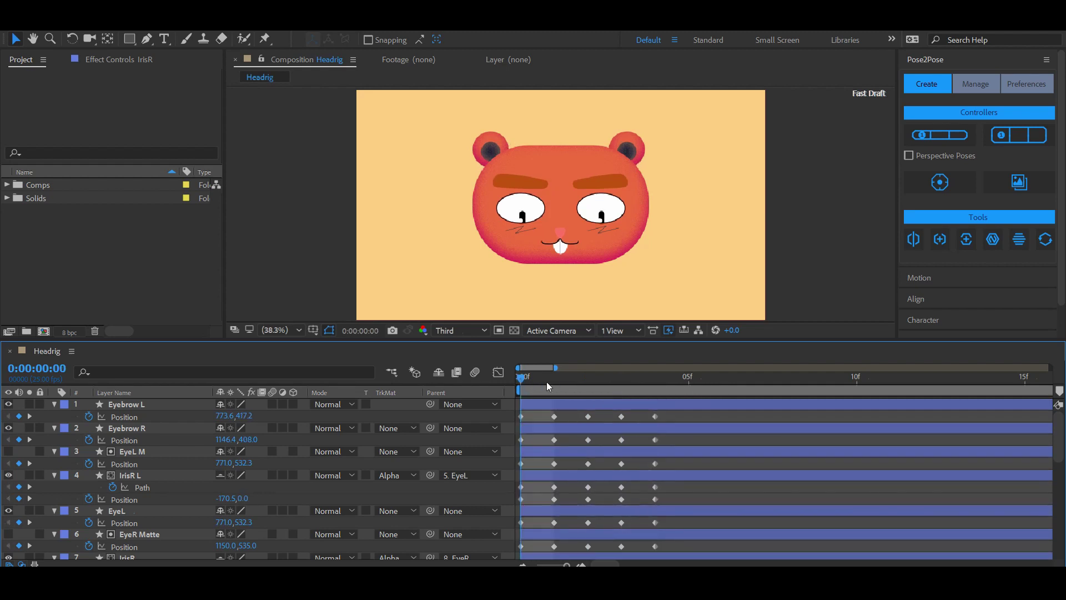
{"action": "left_click", "coordinate": [666, 381]}
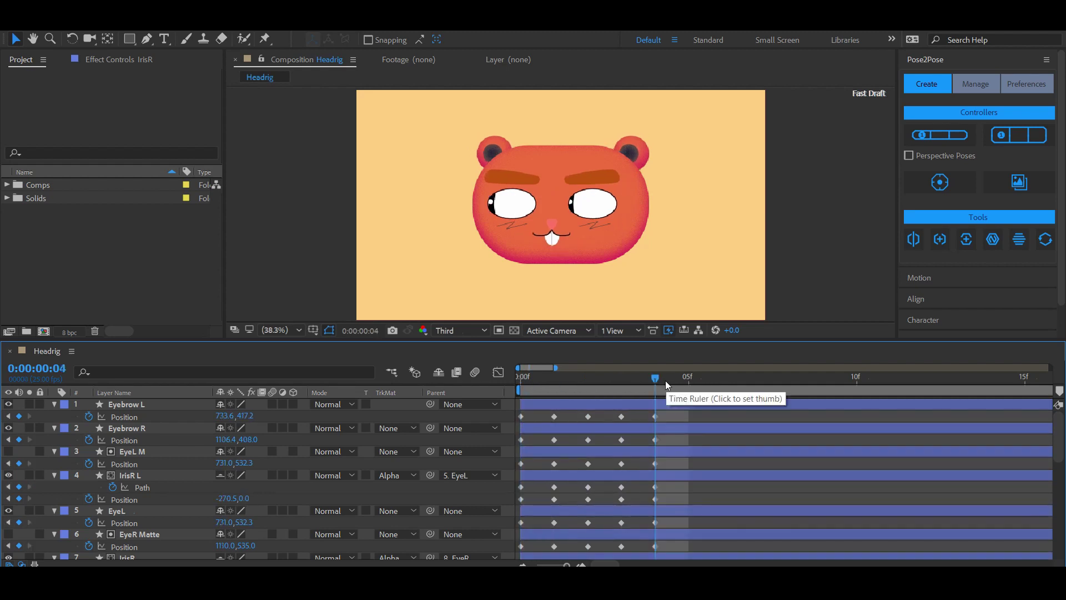
{"action": "left_click", "coordinate": [517, 382]}
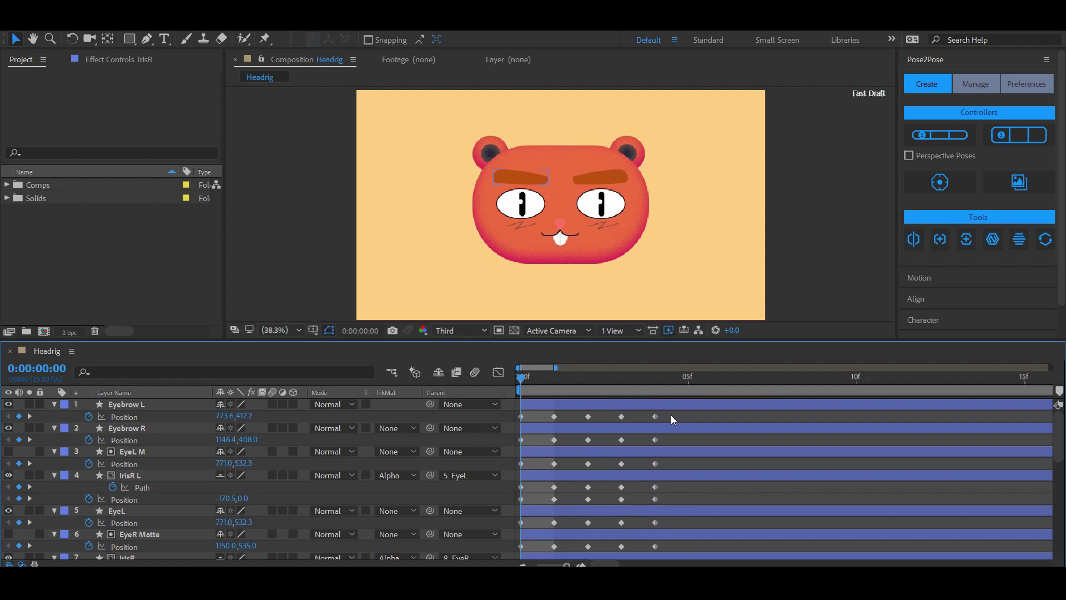
{"action": "left_click_drag", "start_coordinate": [673, 413], "coordinate": [435, 554]}
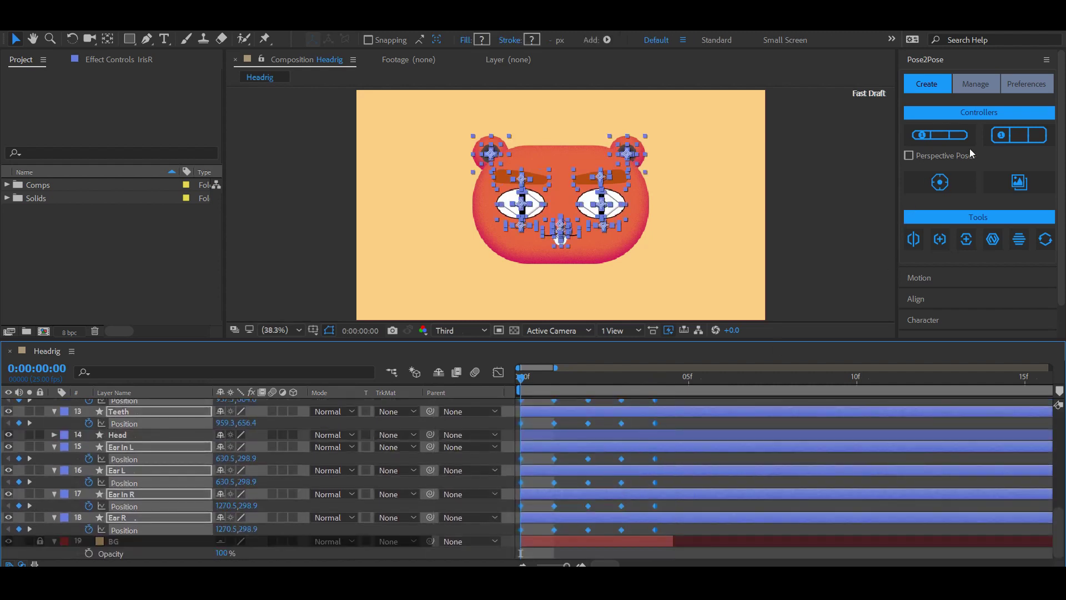
Create a Pose2Pose joystick named Face and drag its base to the right of the head
{"action": "left_click", "coordinate": [941, 181]}
{"action": "type", "text": "Fac"}
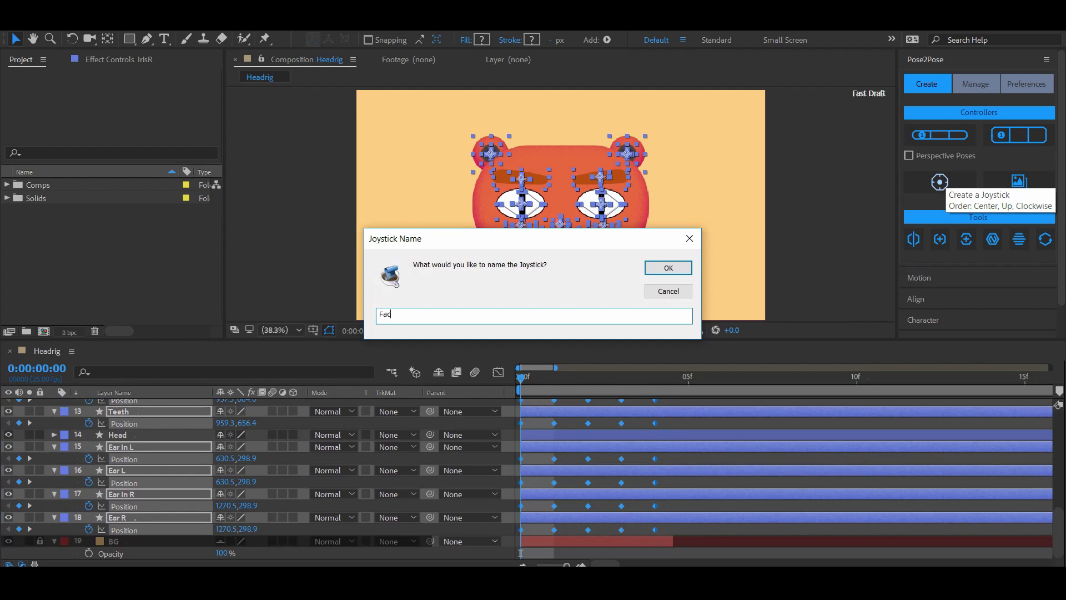
{"action": "type", "text": "e"}
{"action": "key", "text": "Return"}
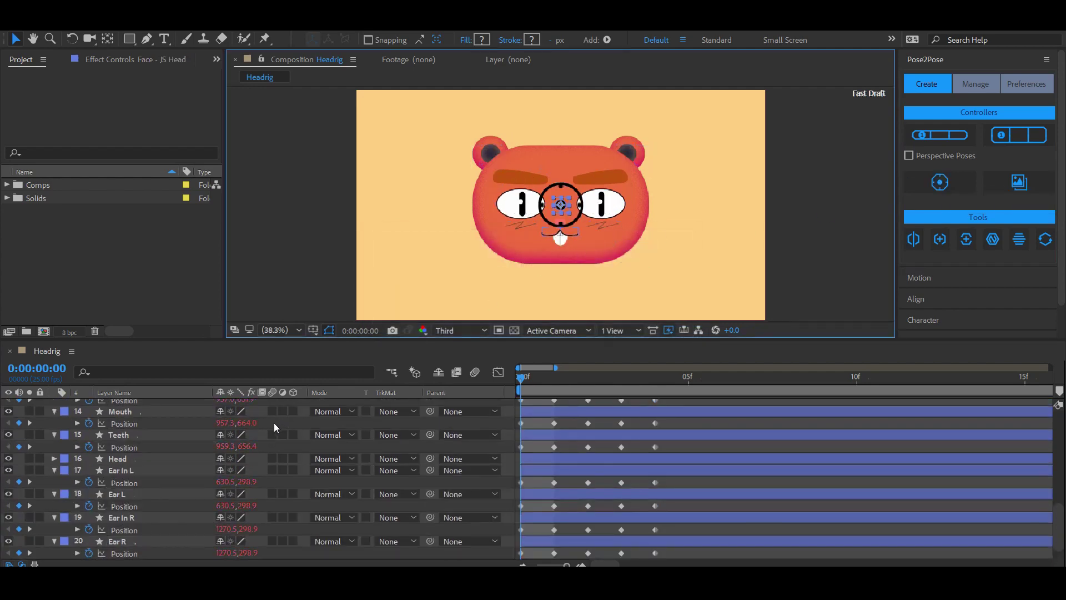
{"action": "scroll", "coordinate": [272, 423], "scroll_direction": "up", "scroll_amount": 3}
{"action": "scroll", "coordinate": [216, 421], "scroll_direction": "up", "scroll_amount": 3}
{"action": "left_click", "coordinate": [166, 419]}
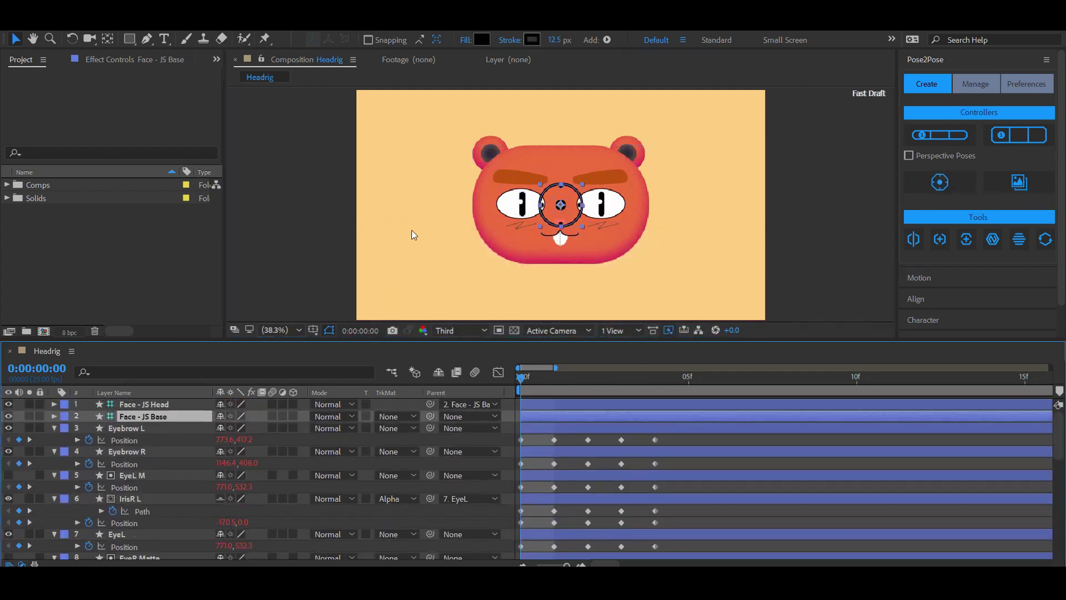
{"action": "left_click_drag", "start_coordinate": [571, 194], "coordinate": [705, 182]}
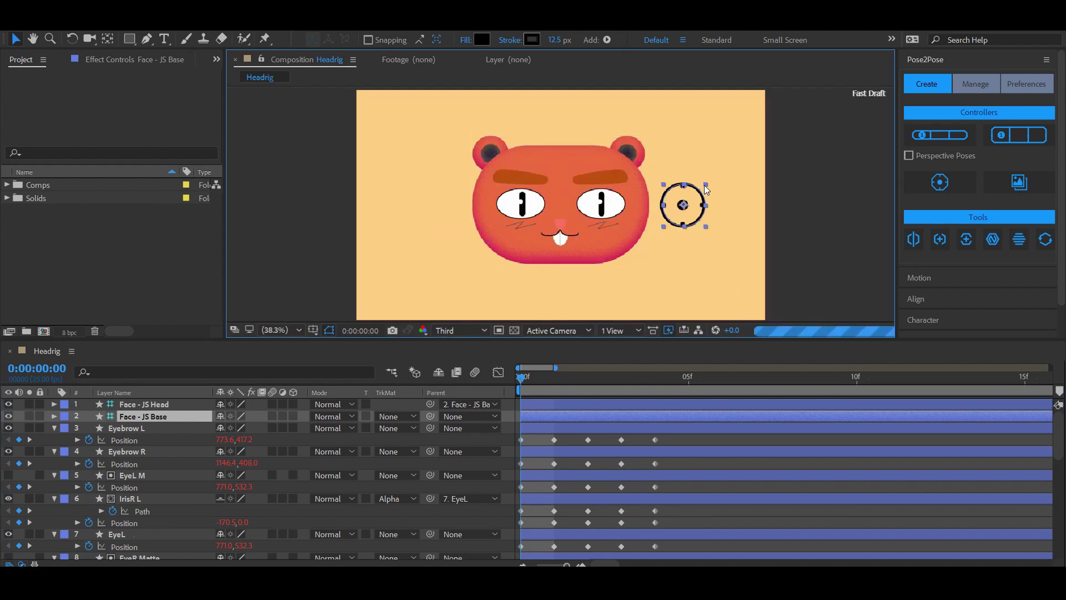
{"action": "left_click", "coordinate": [740, 131]}
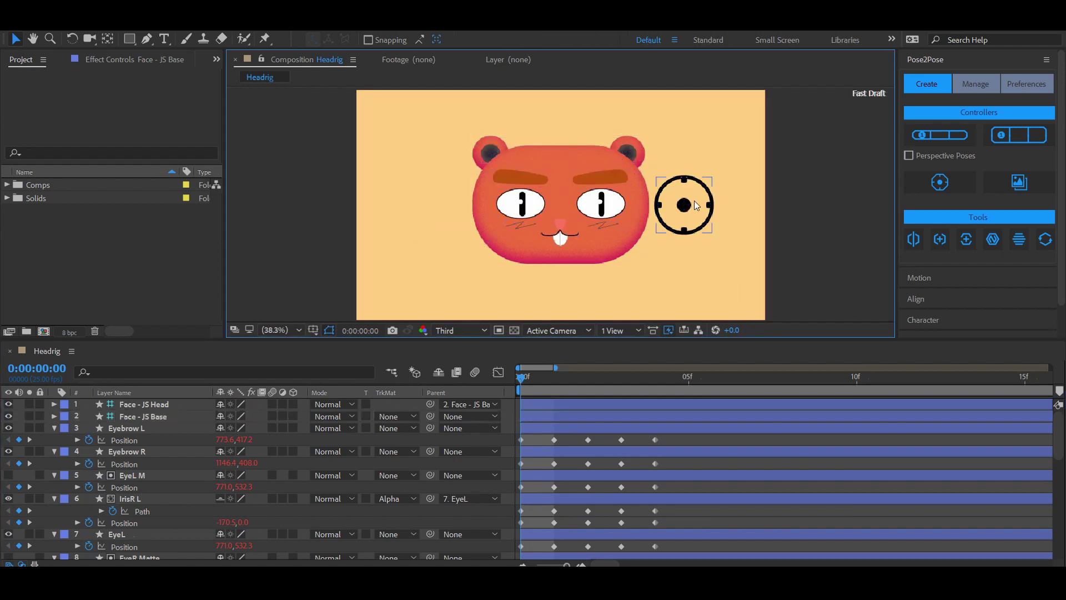
{"action": "mouse_move", "coordinate": [684, 205]}
{"action": "left_mouse_down"}
{"action": "mouse_move", "coordinate": [674, 197]}
{"action": "mouse_move", "coordinate": [697, 225]}
{"action": "mouse_move", "coordinate": [697, 191]}
{"action": "mouse_move", "coordinate": [667, 190]}
{"action": "left_mouse_up"}
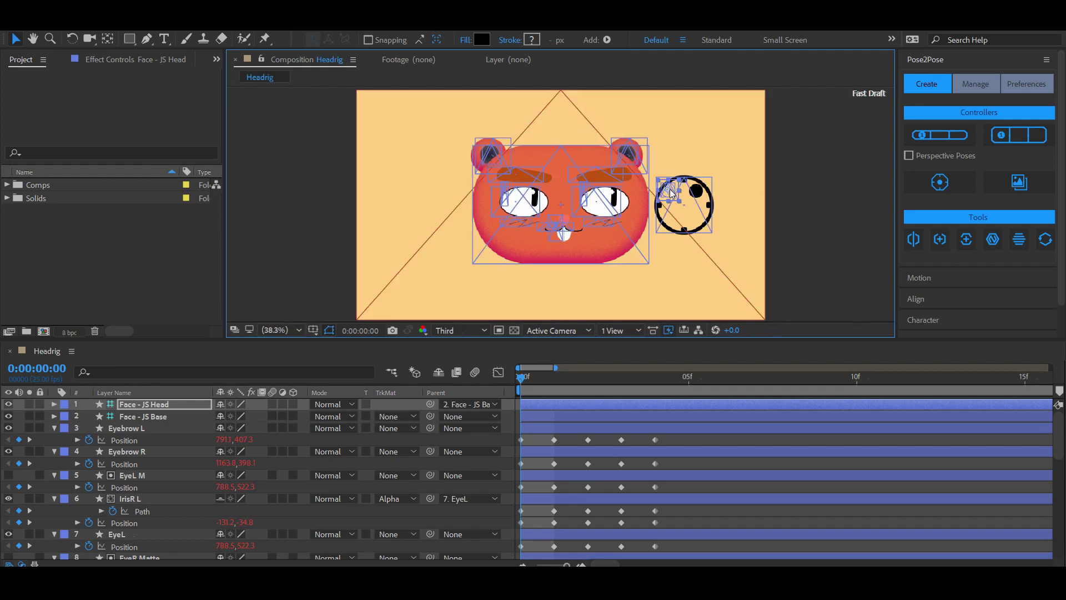
{"action": "left_click", "coordinate": [721, 158]}
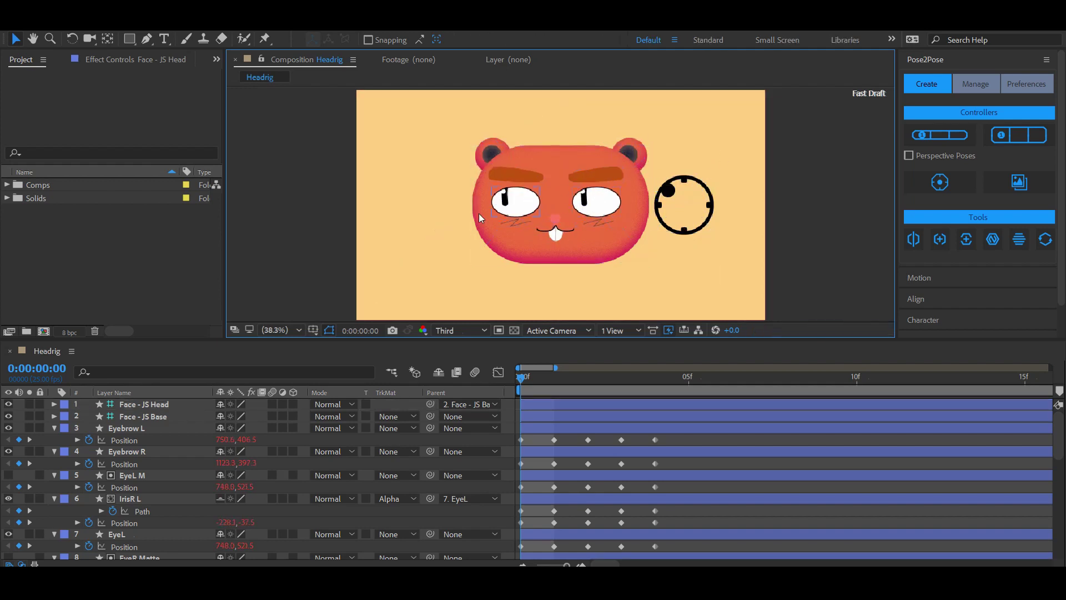
{"action": "left_click", "coordinate": [783, 183]}
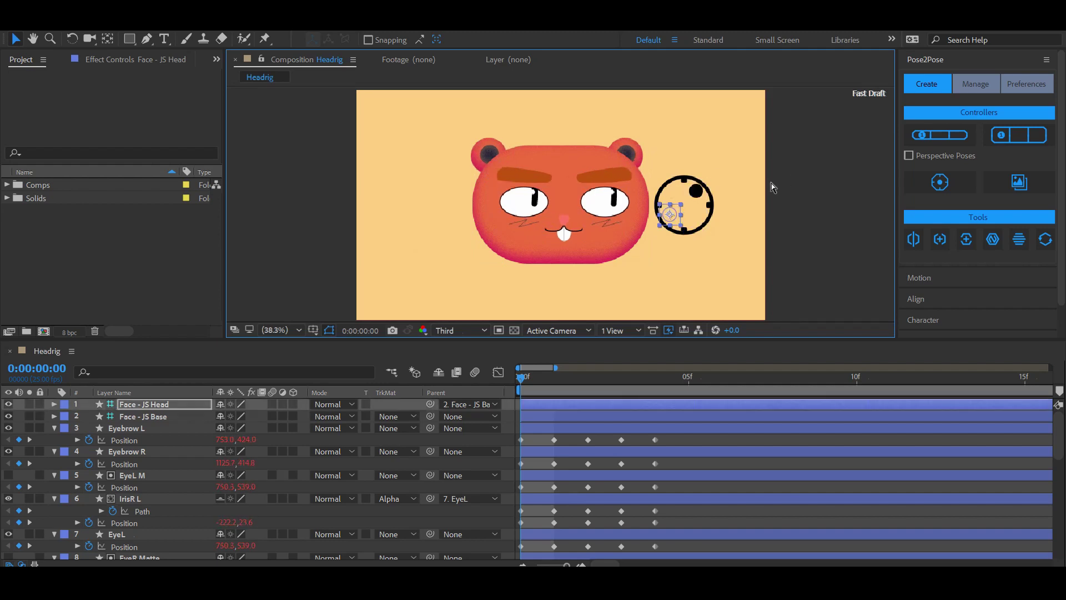
Undo the Face joystick and select the IrisR L and IrisR keyframes
{"action": "key", "text": "ctrl+z"}
{"action": "key", "text": "ctrl+z"}
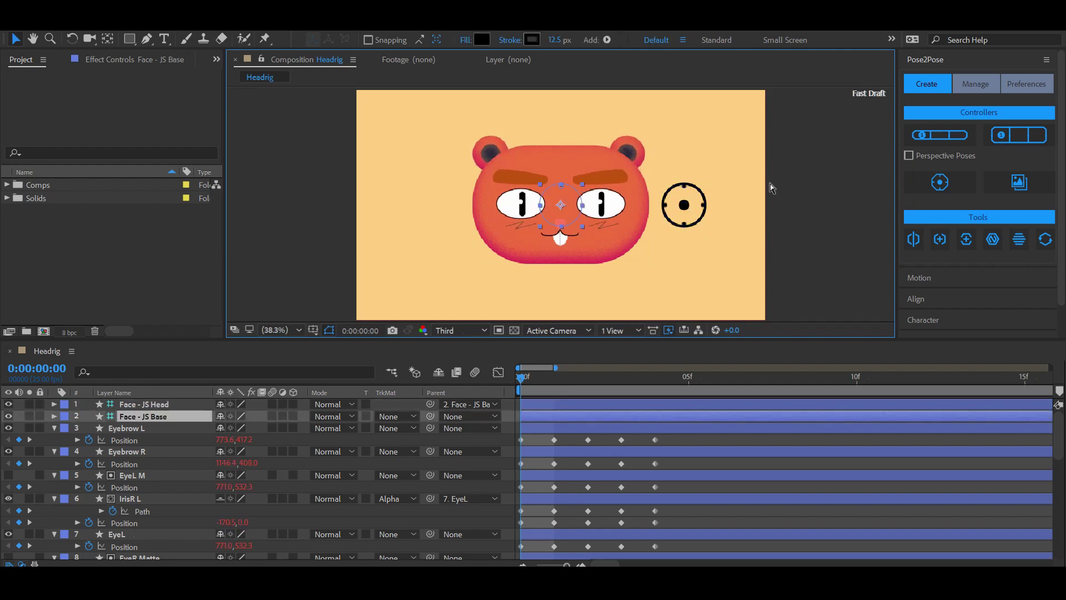
{"action": "key", "text": "ctrl+z"}
{"action": "left_click", "coordinate": [712, 483]}
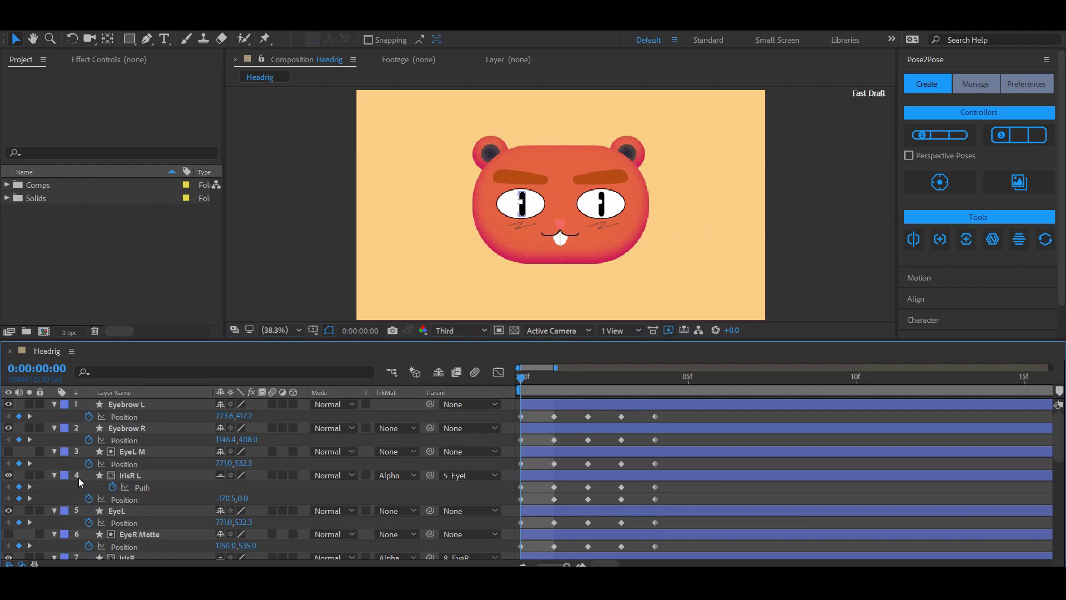
{"action": "left_click", "coordinate": [130, 474]}
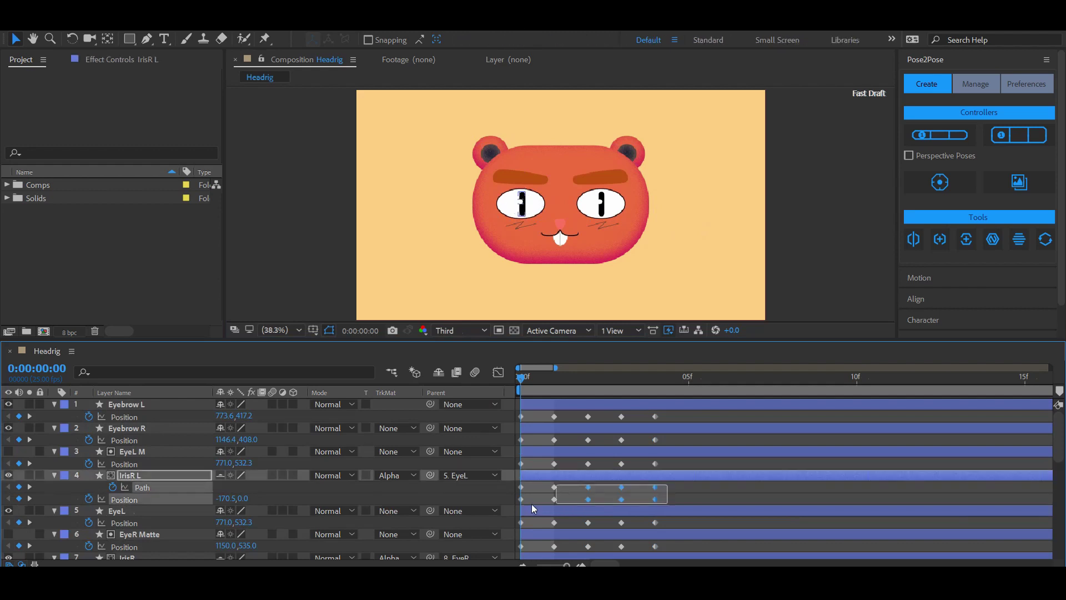
{"action": "left_click_drag", "start_coordinate": [664, 487], "coordinate": [490, 495]}
{"action": "scroll", "coordinate": [514, 486], "scroll_direction": "down", "scroll_amount": 1}
{"action": "scroll", "coordinate": [513, 488], "scroll_direction": "down", "scroll_amount": 1}
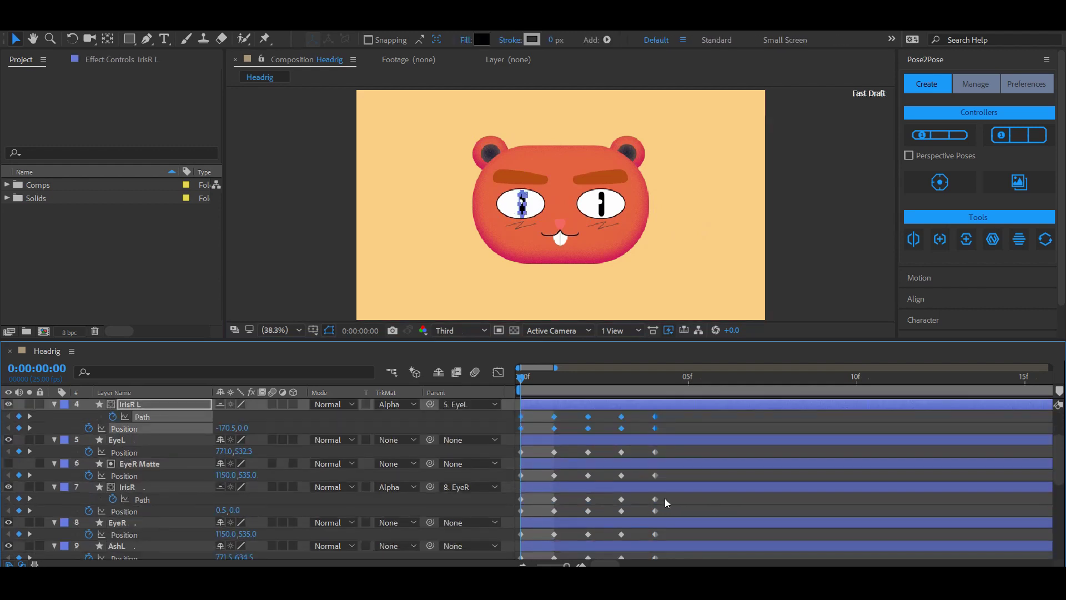
{"action": "left_click_drag", "start_coordinate": [665, 498], "coordinate": [504, 514]}
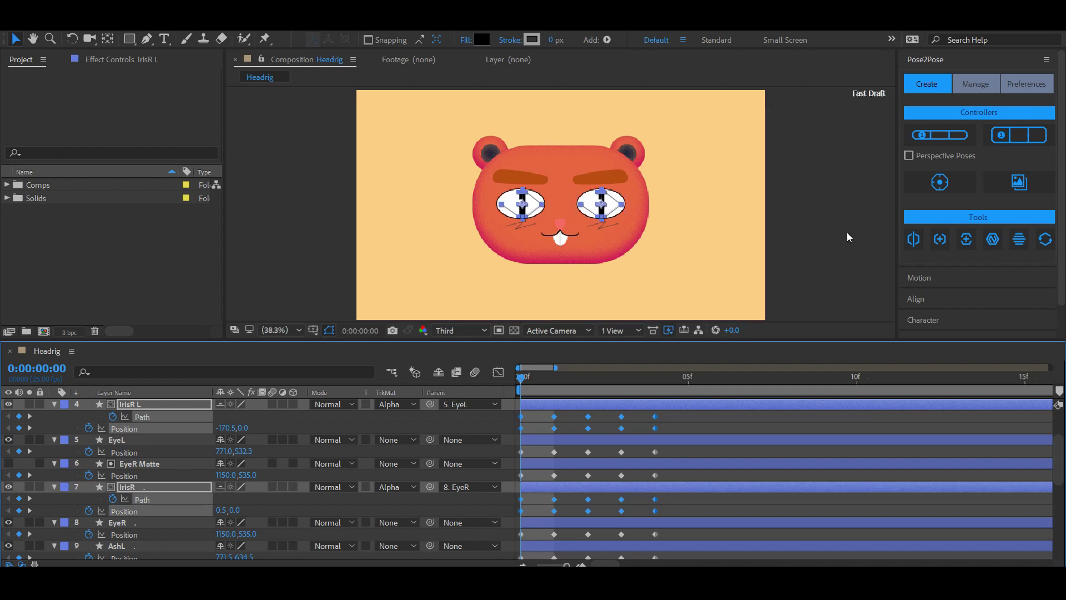
Create an Eyes joystick from the iris keyframes and place it right of the head
{"action": "left_click", "coordinate": [941, 181]}
{"action": "type", "text": "Eyes"}
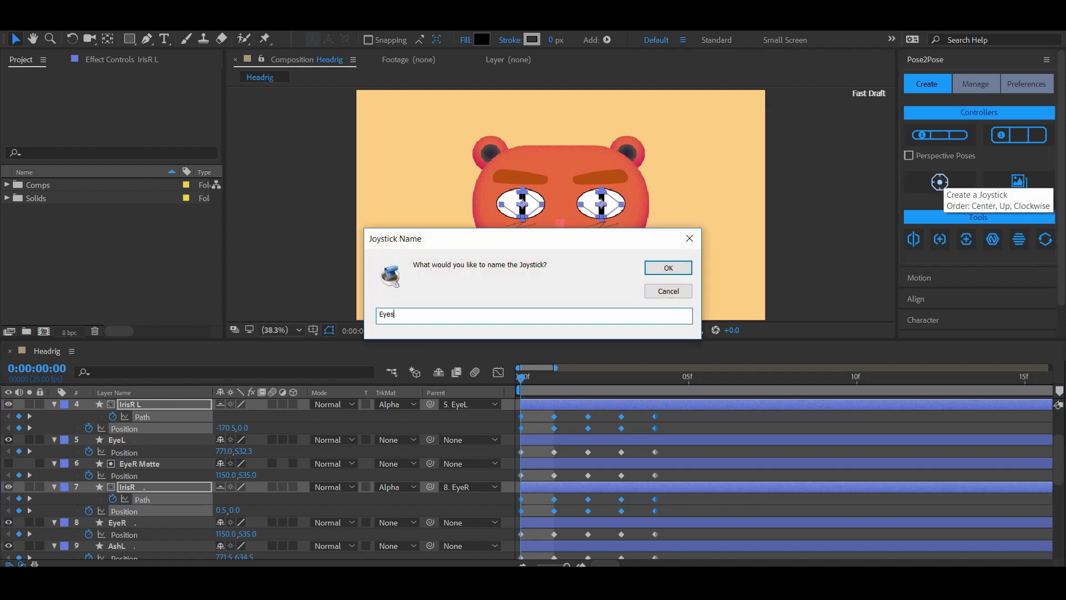
{"action": "key", "text": "Return"}
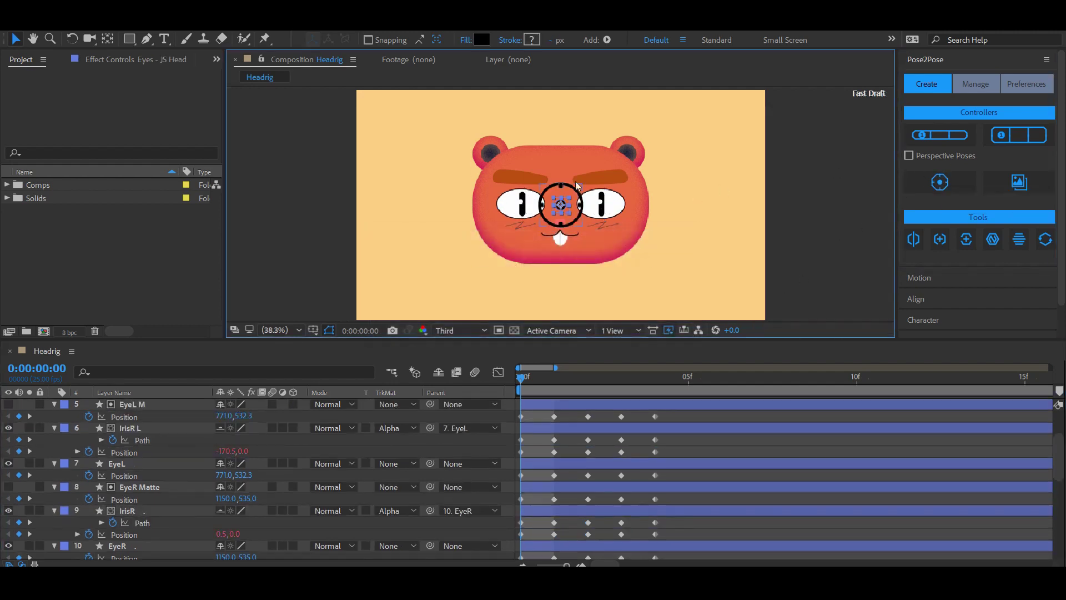
{"action": "left_click_drag", "start_coordinate": [581, 203], "coordinate": [730, 204]}
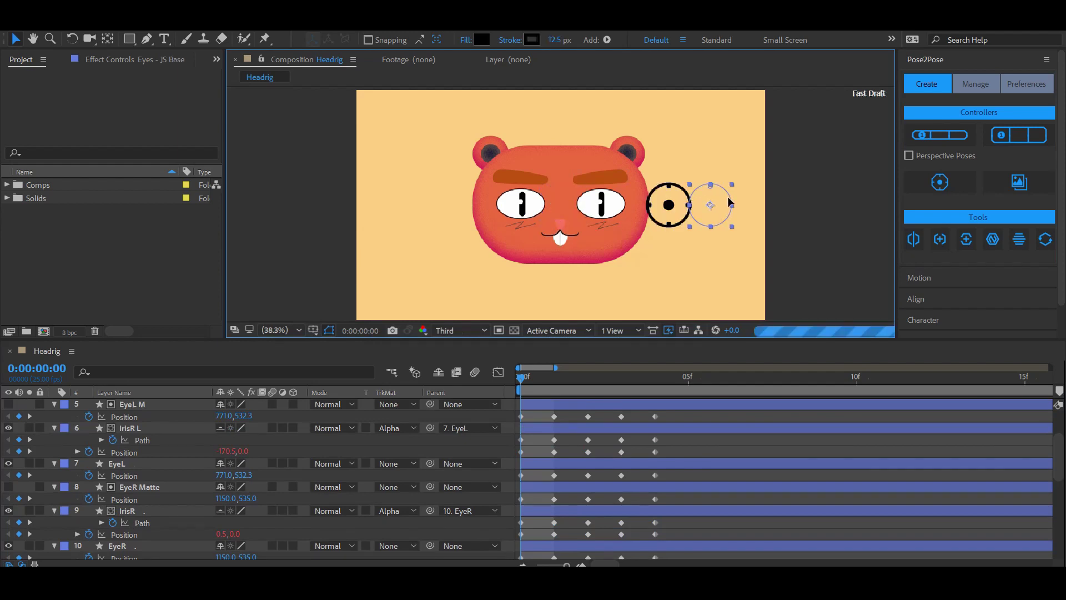
{"action": "left_click", "coordinate": [726, 152]}
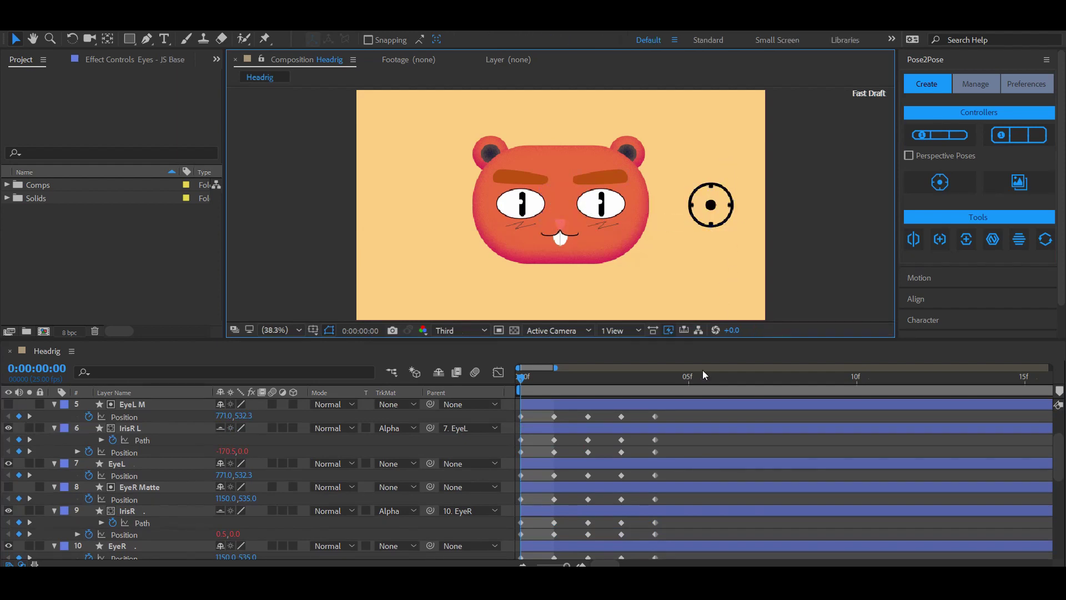
{"action": "scroll", "coordinate": [641, 441], "scroll_direction": "up", "scroll_amount": 3}
Marquee-select the keyframes of all face layers, from the ears down to the eyebrows
{"action": "mouse_move", "coordinate": [666, 437]}
{"action": "left_mouse_down"}
{"action": "mouse_move", "coordinate": [483, 559]}
{"action": "mouse_move", "coordinate": [214, 495]}
{"action": "left_mouse_up"}
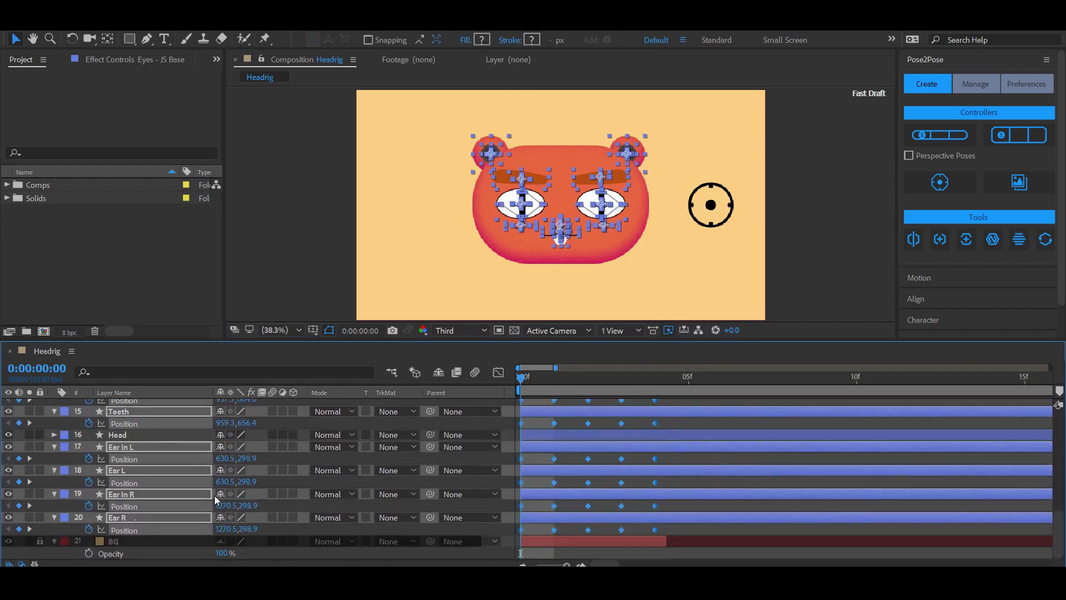
{"action": "scroll", "coordinate": [108, 461], "scroll_direction": "up", "scroll_amount": 5}
{"action": "scroll", "coordinate": [110, 464], "scroll_direction": "up", "scroll_amount": 2}
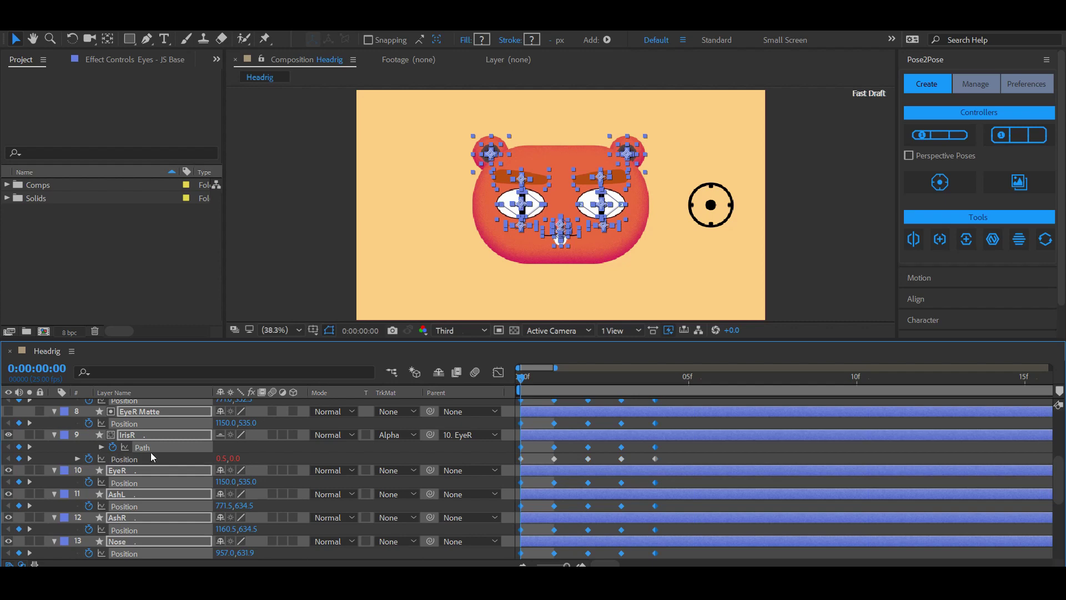
{"action": "scroll", "coordinate": [151, 453], "scroll_direction": "up", "scroll_amount": 3}
{"action": "scroll", "coordinate": [150, 453], "scroll_direction": "up", "scroll_amount": 2}
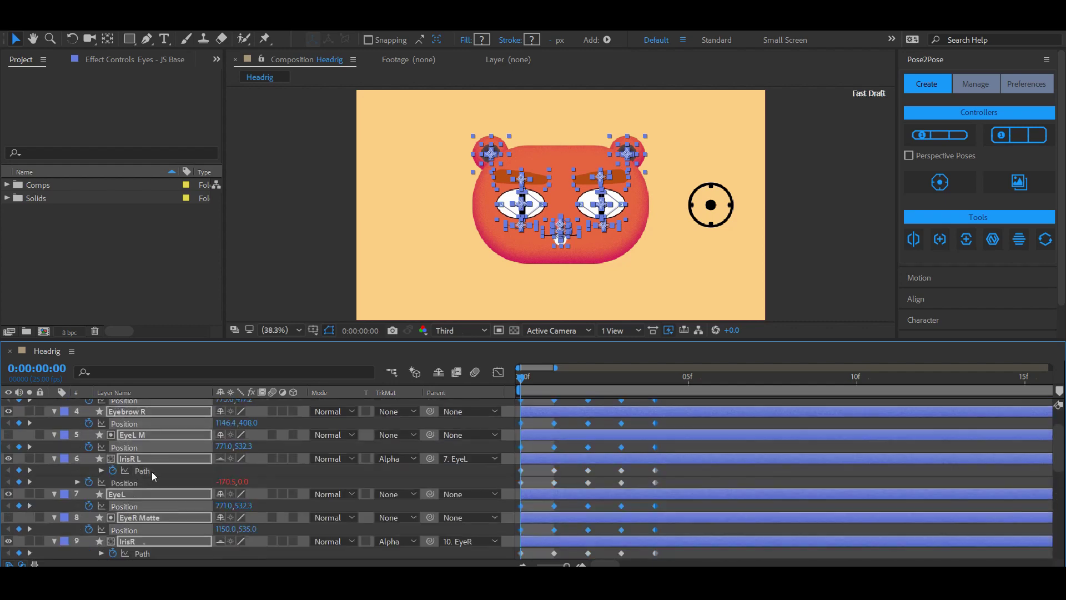
Create a second joystick, named Face, and place it below the Eyes joystick
{"action": "left_click", "coordinate": [947, 188]}
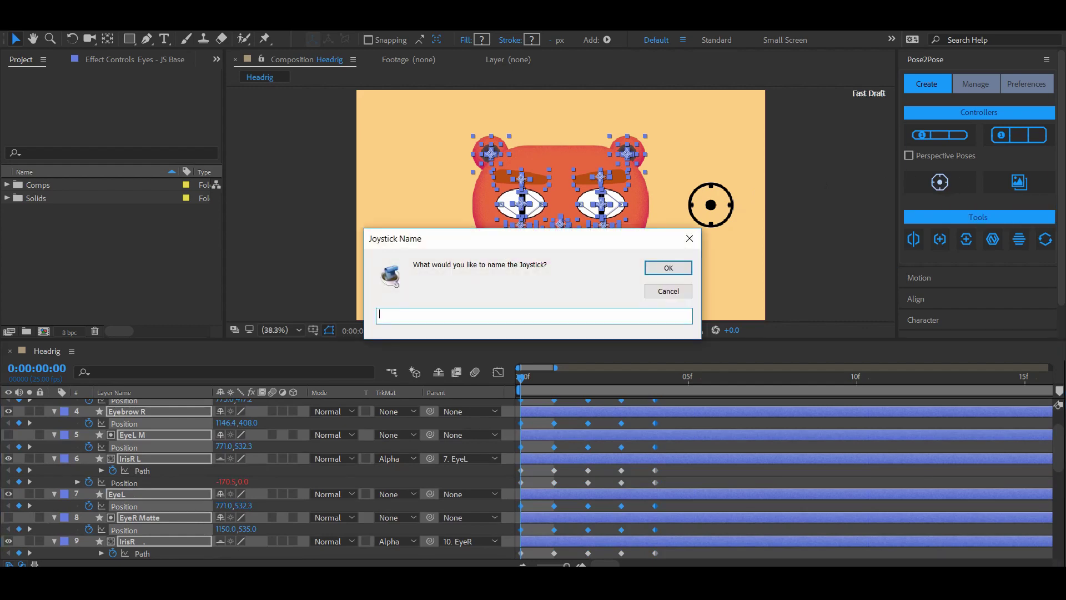
{"action": "type", "text": "Face"}
{"action": "key", "text": "Return"}
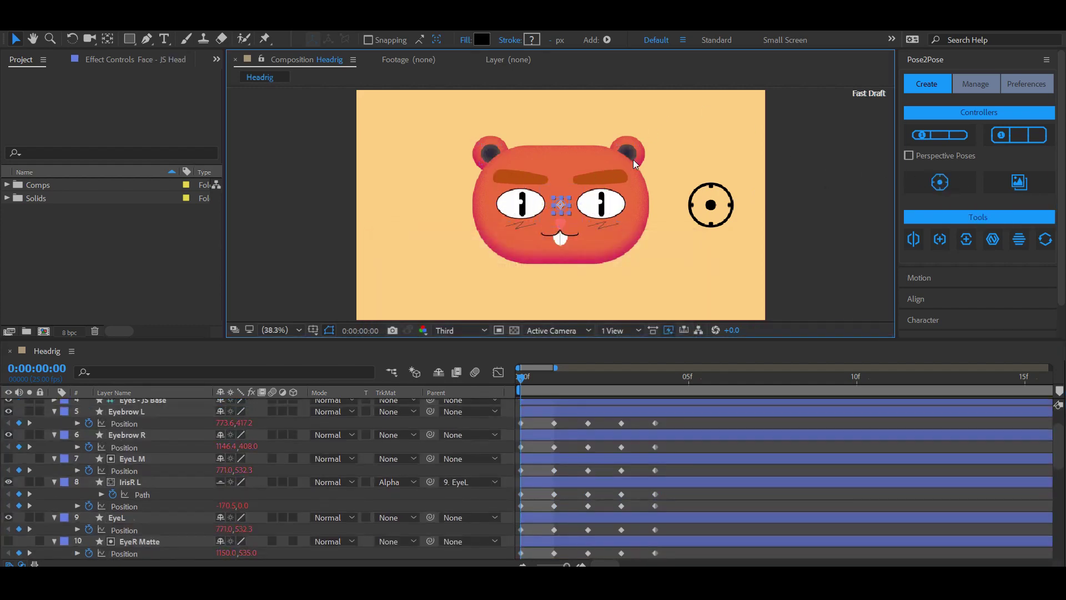
{"action": "left_click_drag", "start_coordinate": [561, 204], "coordinate": [706, 264]}
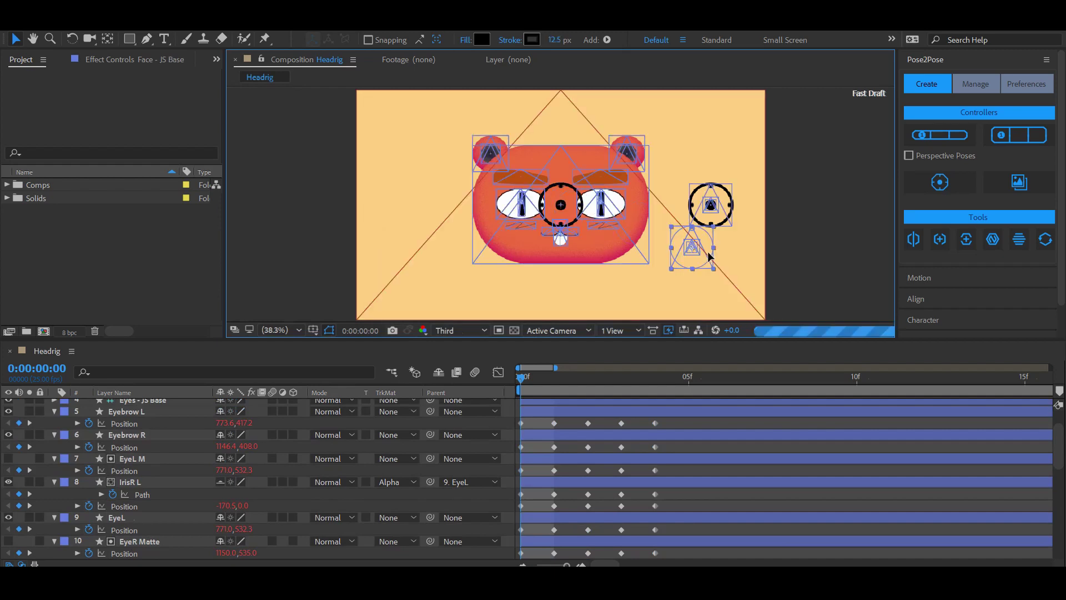
Drag the Eyes knob so the eyes look left, then push the Face knob
{"action": "left_click", "coordinate": [745, 245]}
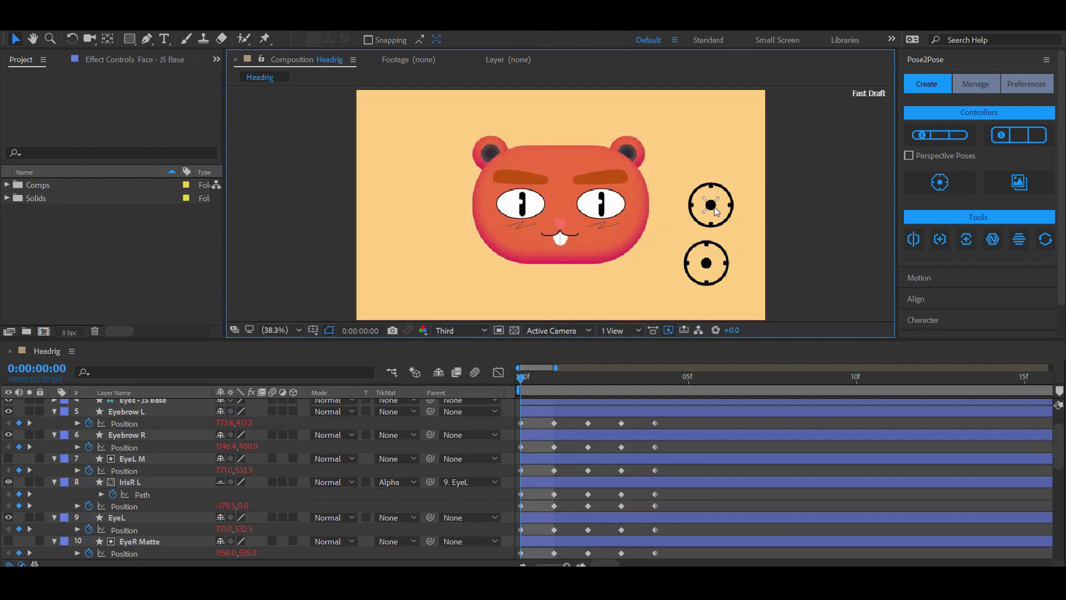
{"action": "left_click_drag", "start_coordinate": [710, 205], "coordinate": [697, 198]}
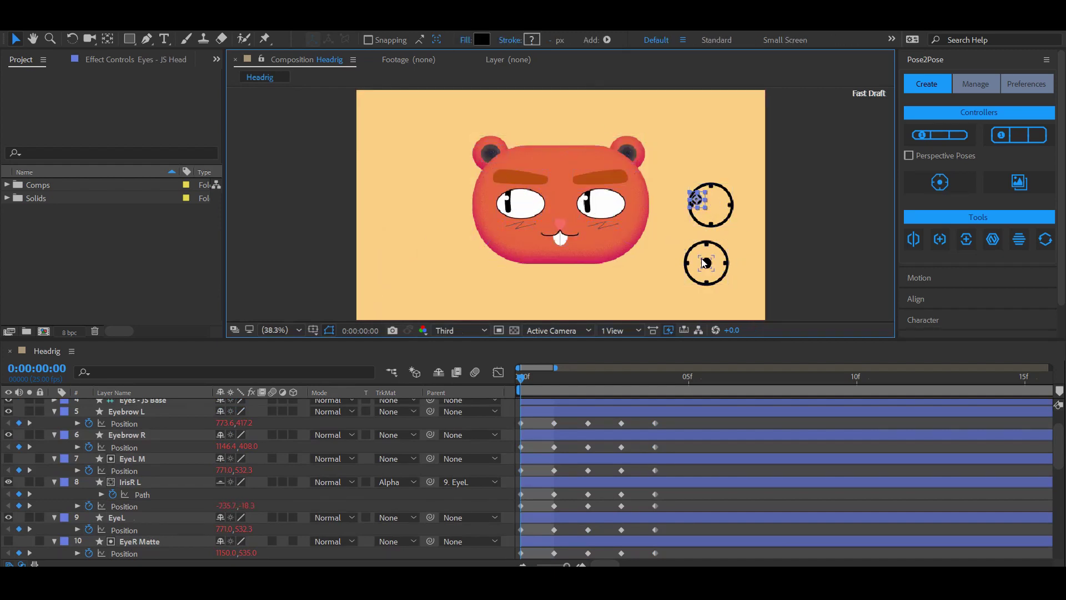
{"action": "mouse_move", "coordinate": [704, 262]}
{"action": "left_mouse_down"}
{"action": "mouse_move", "coordinate": [714, 255]}
{"action": "mouse_move", "coordinate": [715, 275]}
{"action": "mouse_move", "coordinate": [698, 252]}
{"action": "left_mouse_up"}
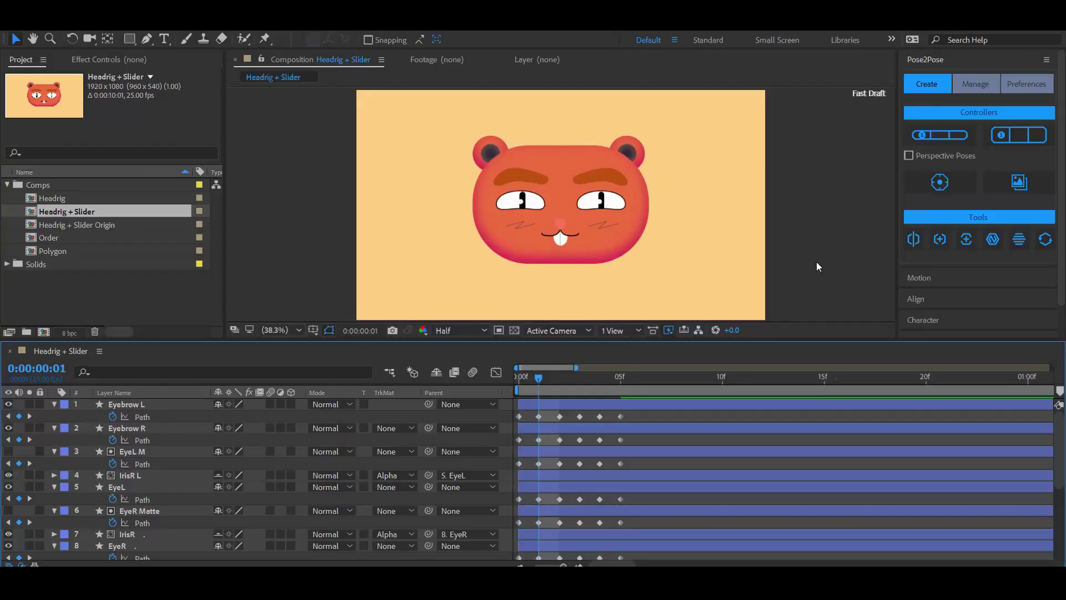
Return to the first pose, then step forward to the closed-eyes pose
{"action": "key", "text": "Page_Up"}
{"action": "key", "text": "Page_Up"}
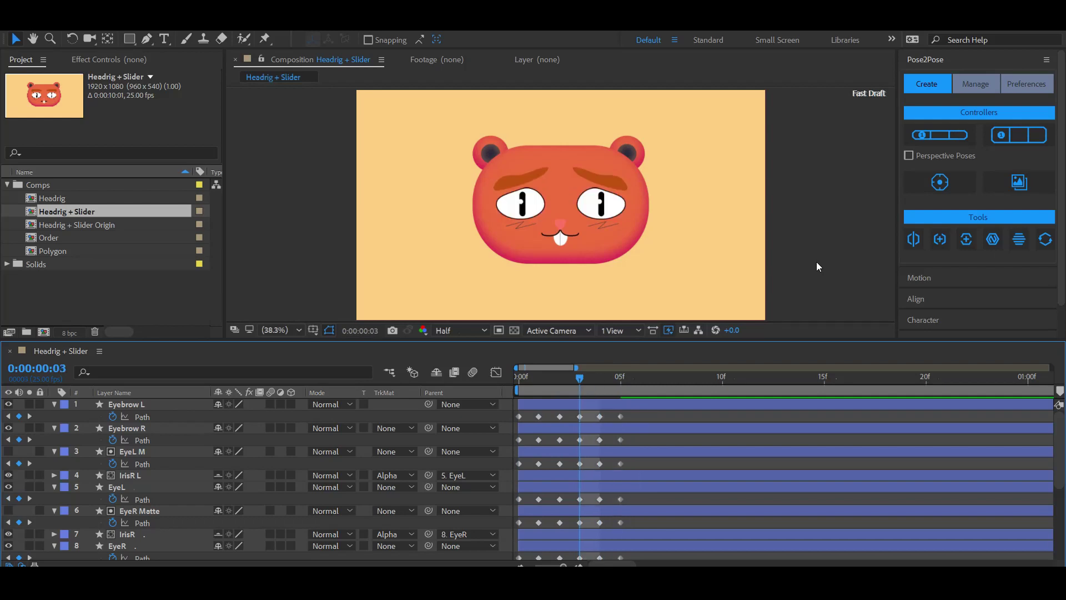
{"action": "key", "text": "Page_Up"}
{"action": "key", "text": "Page_Up"}
{"action": "key", "text": "Page_Up"}
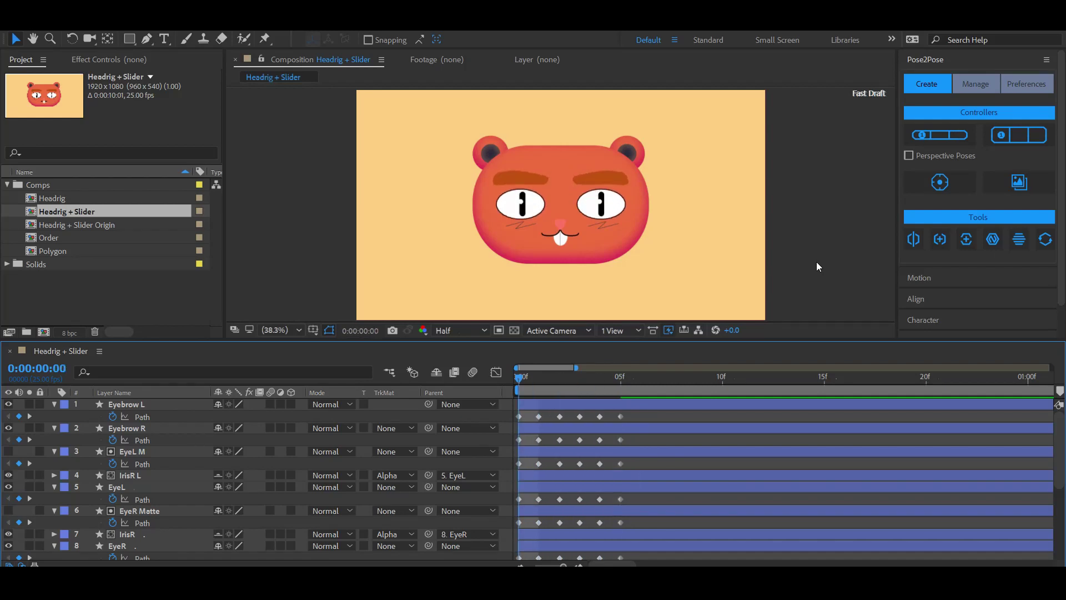
{"action": "key", "text": "Page_Down"}
{"action": "key", "text": "Page_Down"}
{"action": "key", "text": "Page_Down"}
{"action": "key", "text": "Page_Down"}
{"action": "key", "text": "Page_Down"}
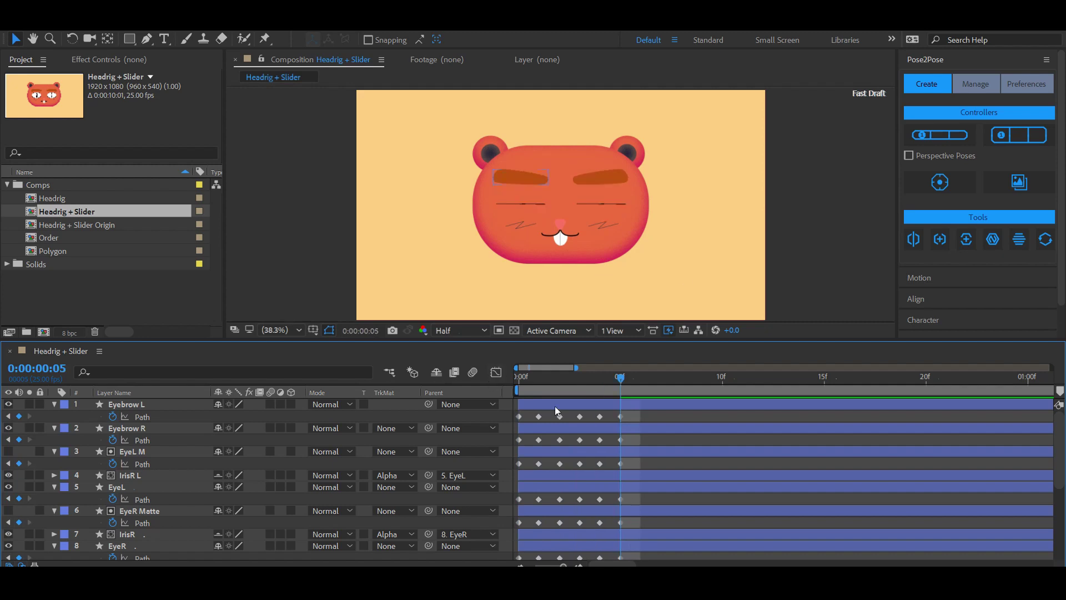
{"action": "left_click_drag", "start_coordinate": [629, 414], "coordinate": [512, 562]}
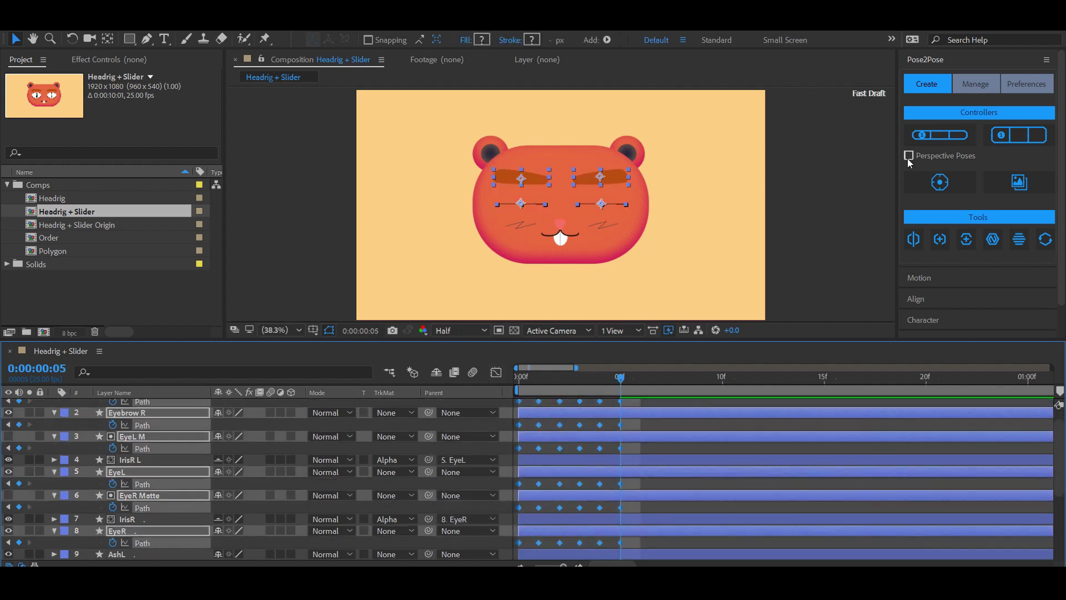
Create a Pose2Pose slider switch named Face and drag it below the bear's face
{"action": "left_click", "coordinate": [941, 138]}
{"action": "type", "text": "Face"}
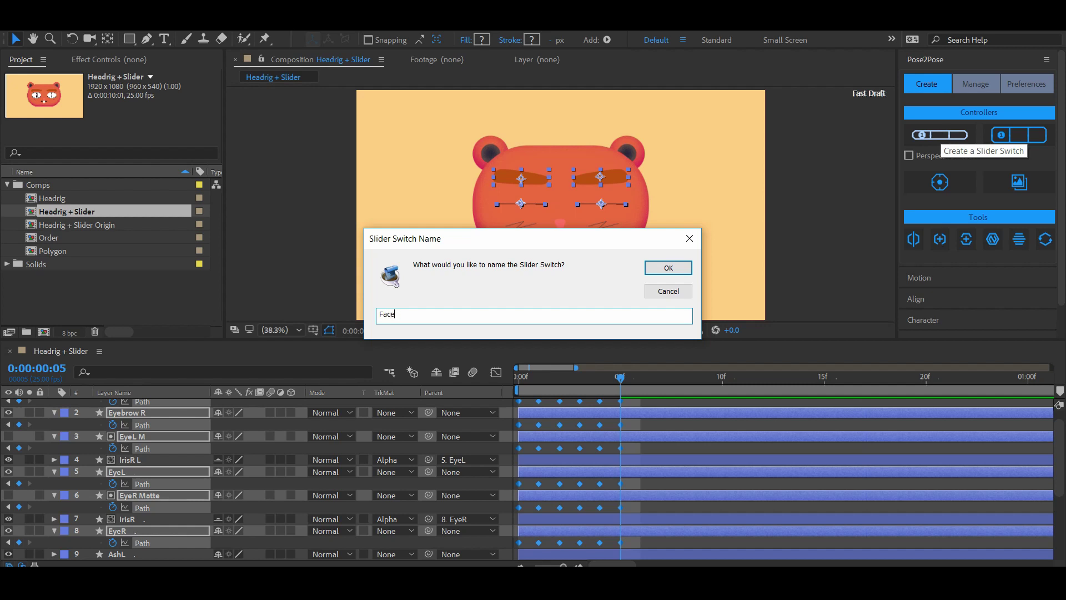
{"action": "key", "text": "Return"}
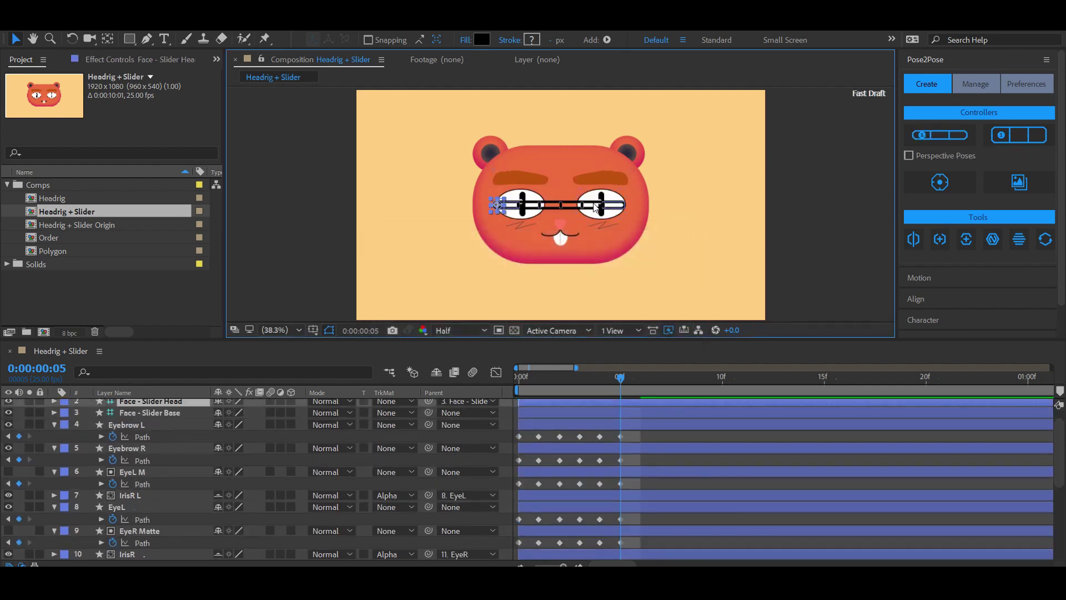
{"action": "left_click_drag", "start_coordinate": [595, 209], "coordinate": [608, 285]}
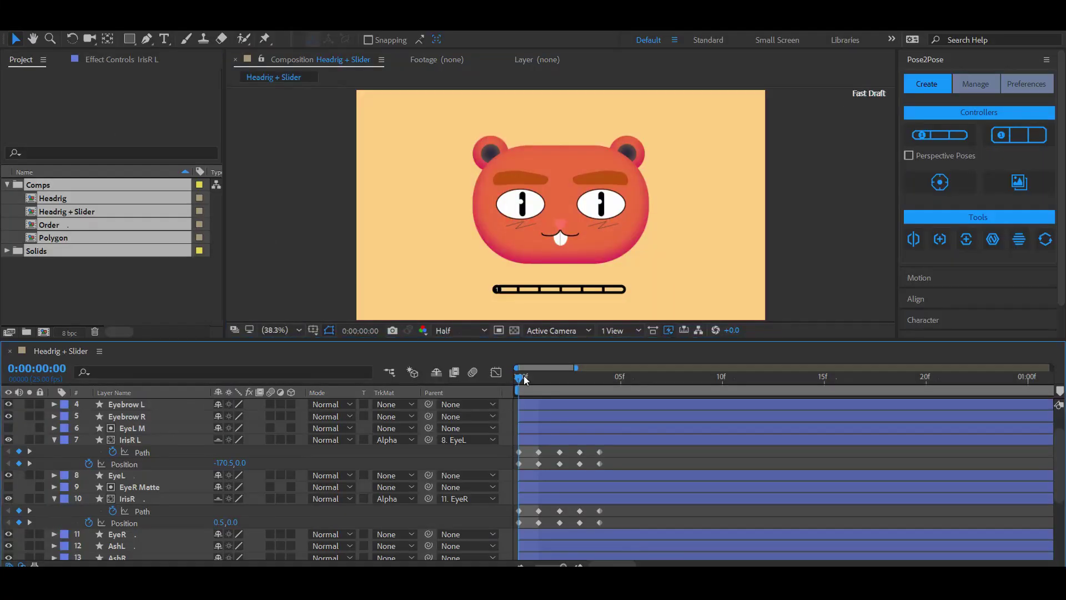
Step through the eye poses to frame 4, then build an Eyes joystick from the IrisL and IrisR keyframes
{"action": "key", "text": "Page_Down"}
{"action": "key", "text": "Page_Down"}
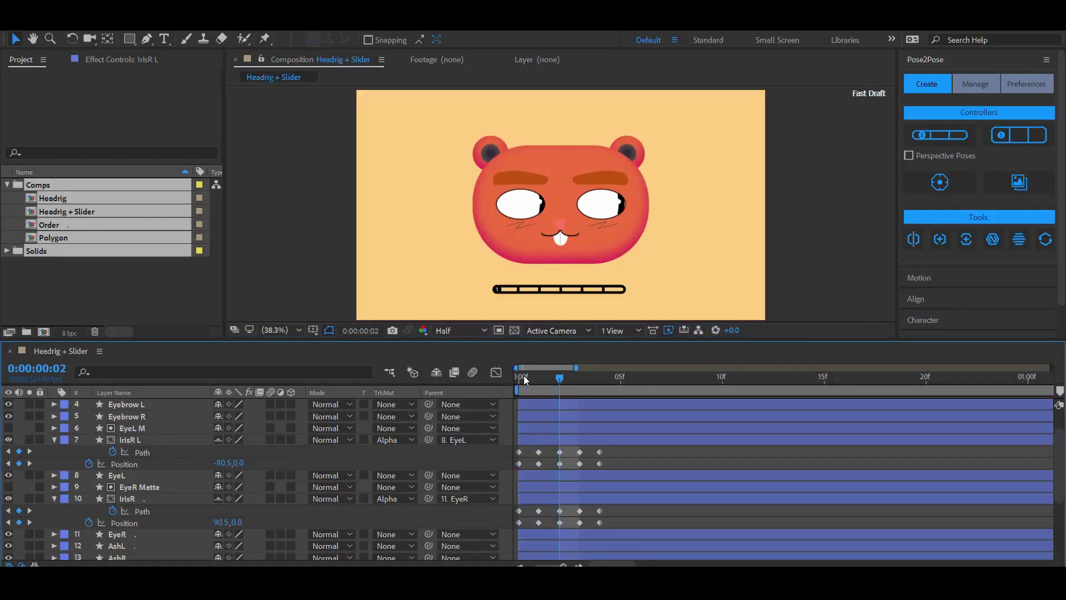
{"action": "key", "text": "Page_Down"}
{"action": "key", "text": "Page_Down"}
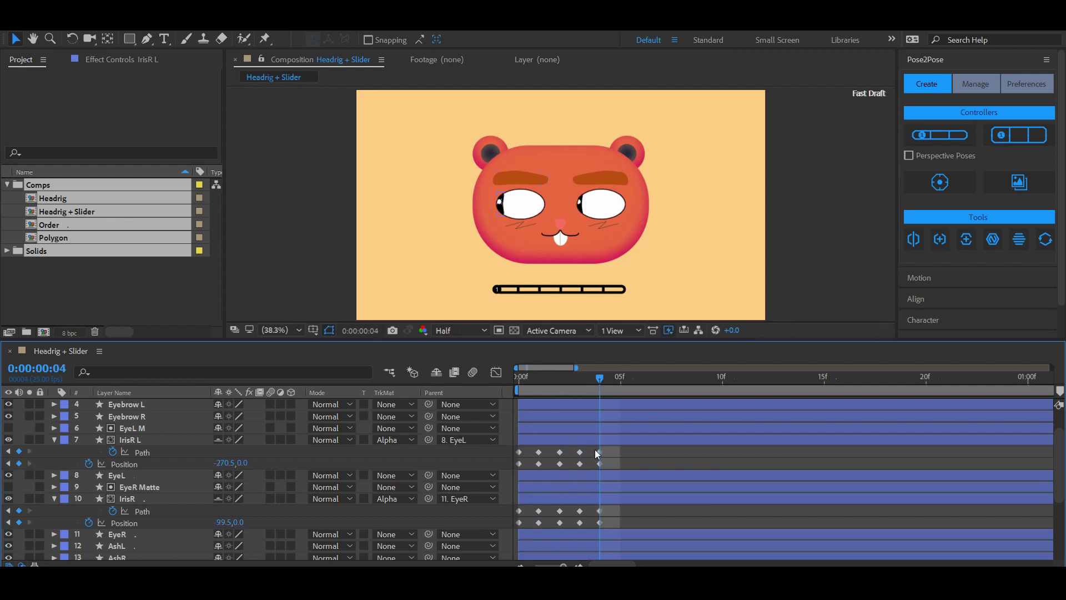
{"action": "left_click_drag", "start_coordinate": [620, 449], "coordinate": [496, 539]}
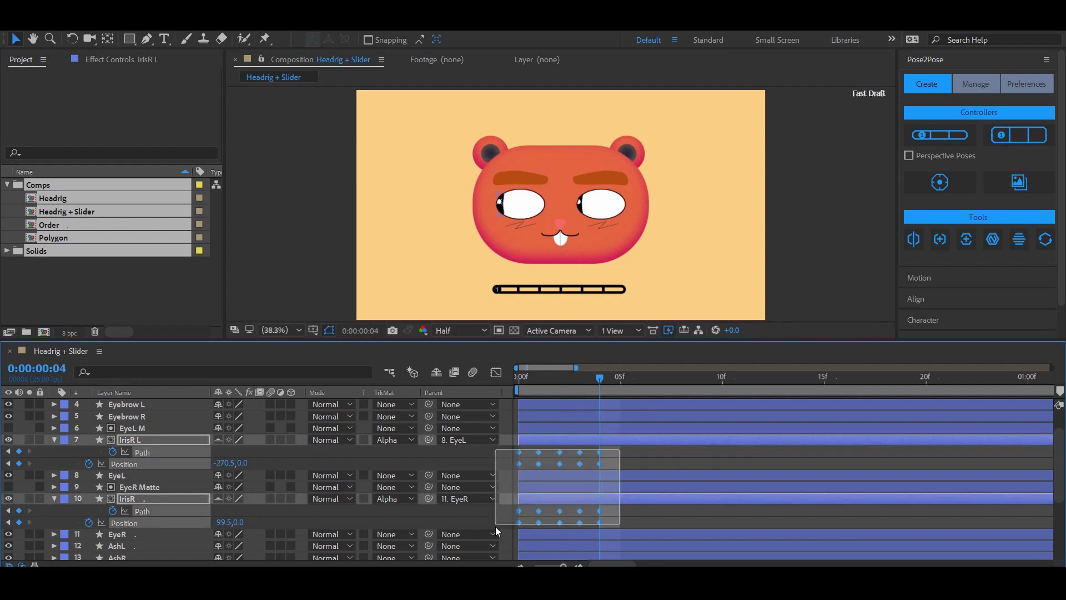
{"action": "left_click", "coordinate": [940, 183]}
{"action": "type", "text": "s"}
{"action": "key", "text": "Return"}
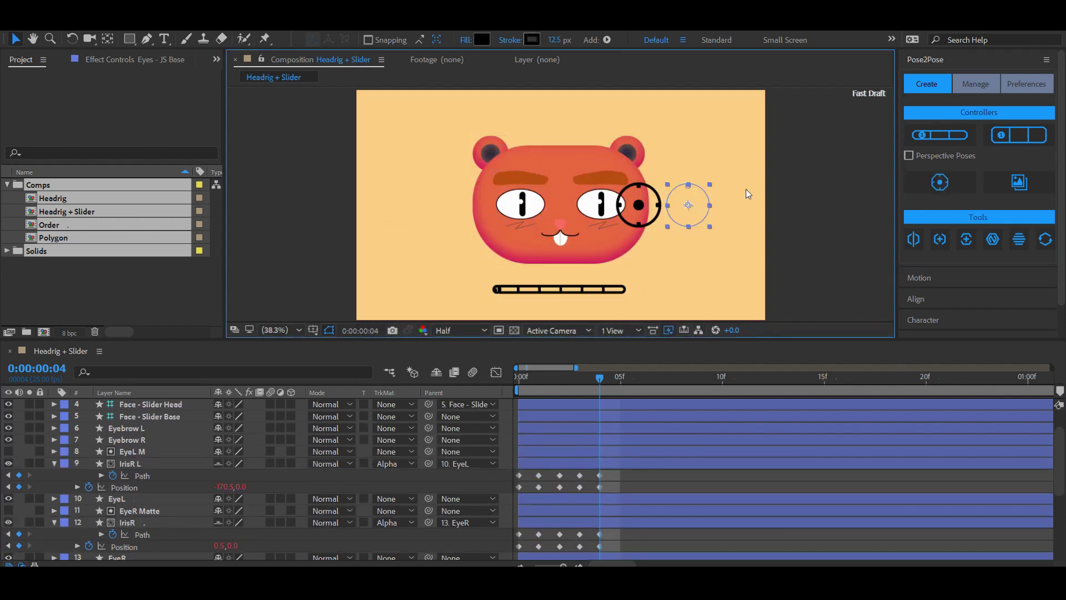
{"action": "left_click", "coordinate": [685, 202]}
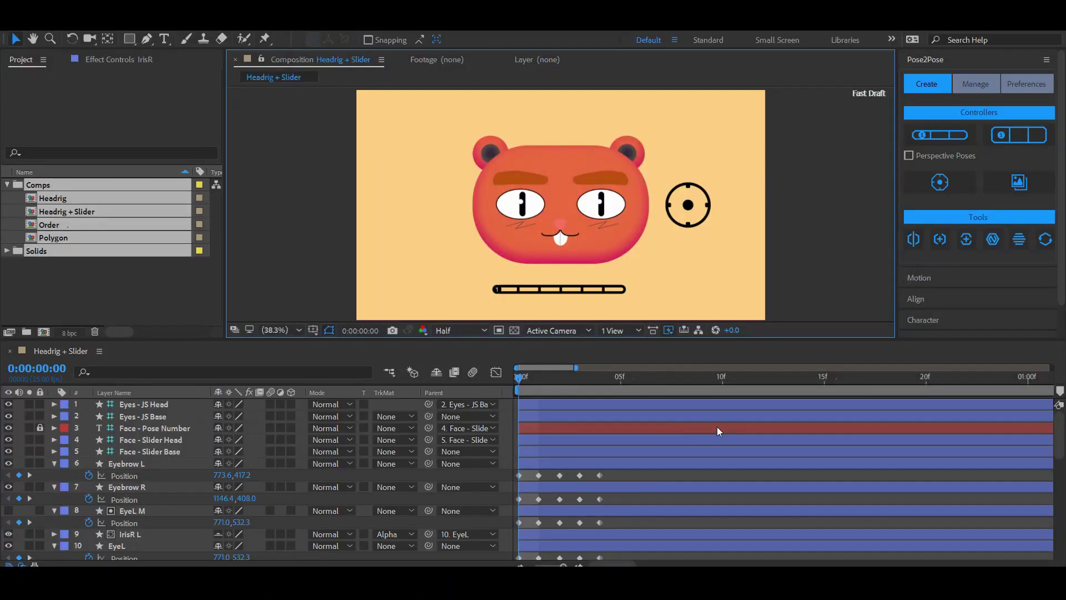
Preview the face poses to frame 4, then create a Face joystick from the face layers' keyframes
{"action": "key", "text": "Page_Down"}
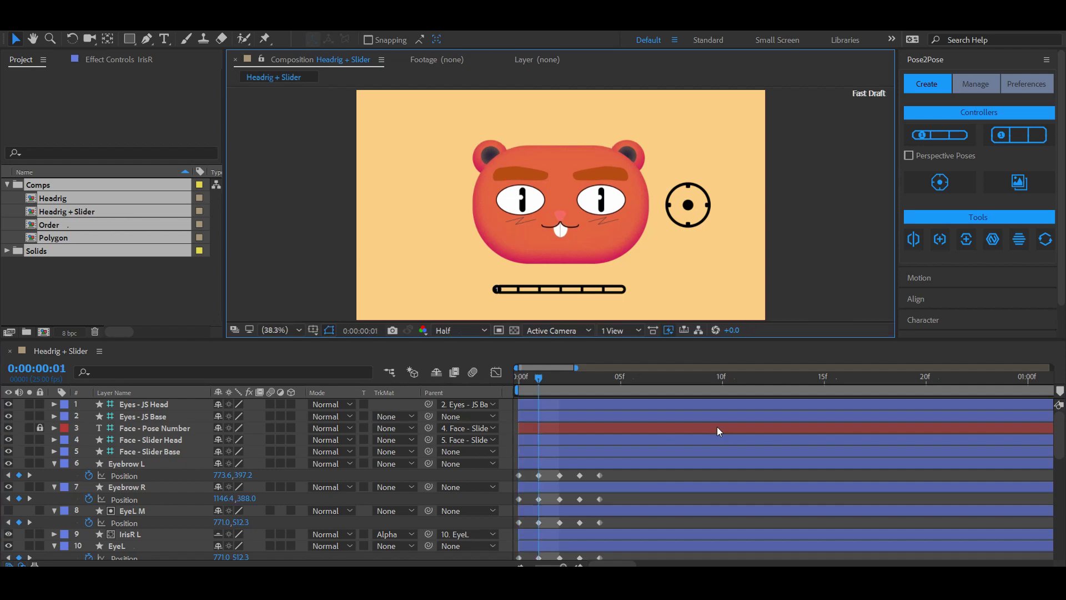
{"action": "key", "text": "Page_Down"}
{"action": "key", "text": "Page_Down"}
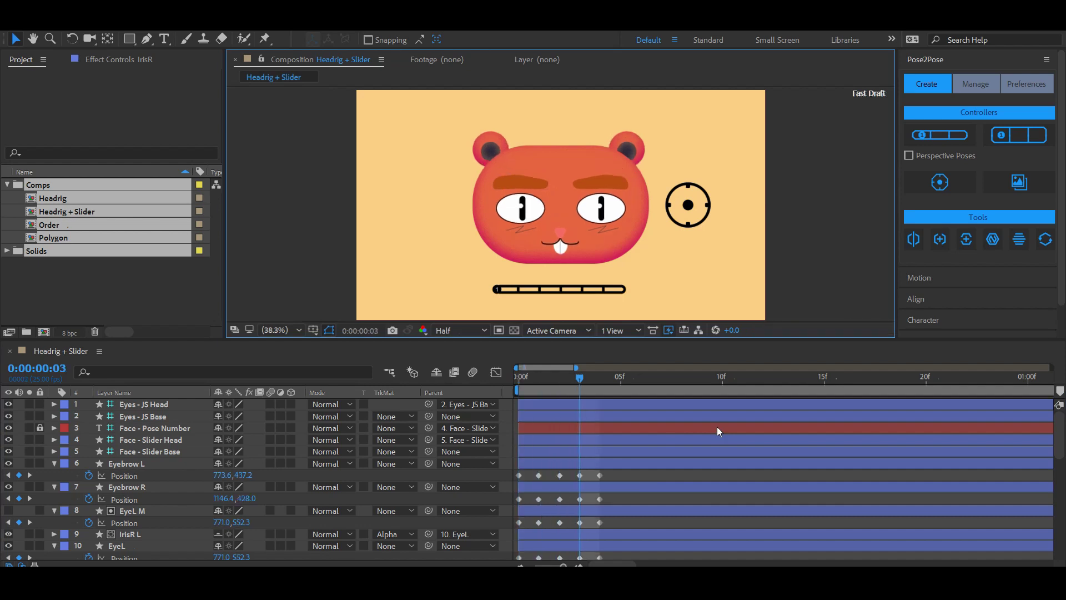
{"action": "key", "text": "Page_Down"}
{"action": "left_click_drag", "start_coordinate": [612, 468], "coordinate": [588, 560]}
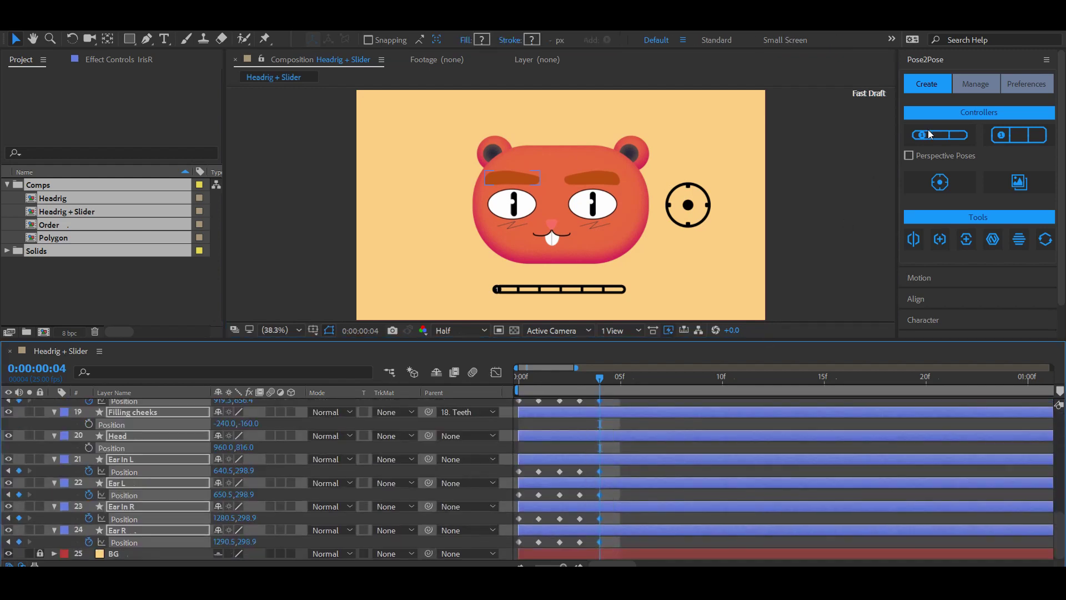
{"action": "left_click", "coordinate": [941, 181]}
{"action": "type", "text": "Face"}
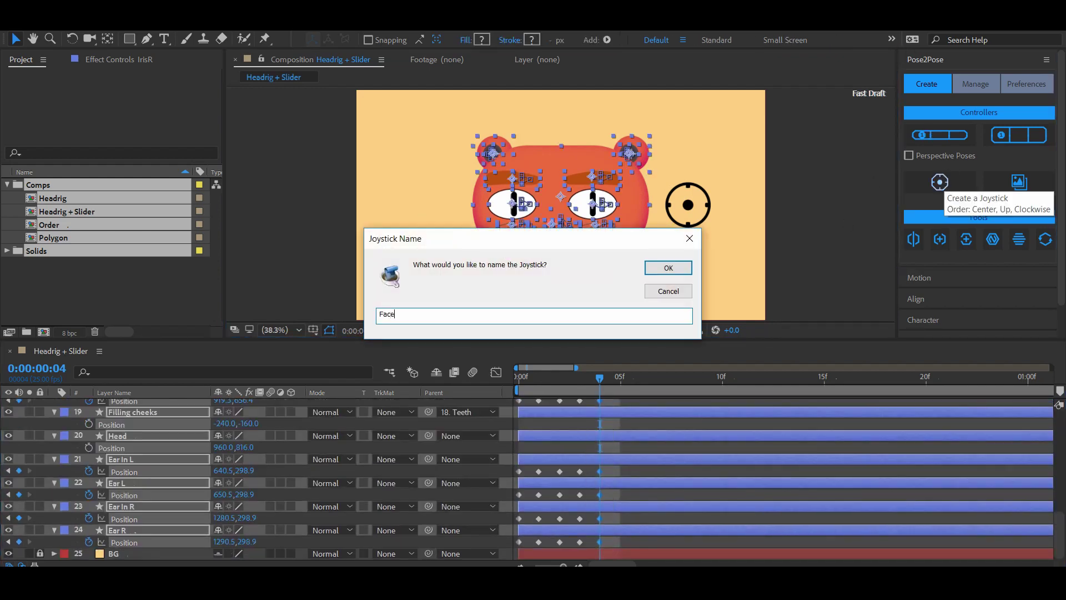
{"action": "key", "text": "Return"}
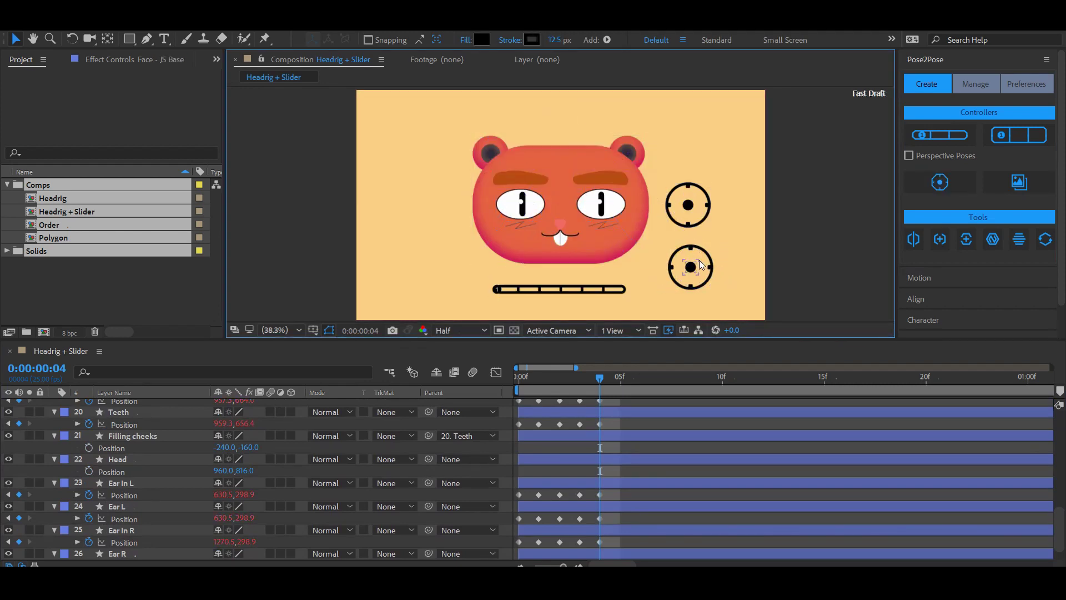
Drag the joystick knobs and expression slider to turn the eyes up-right and change the face
{"action": "left_click", "coordinate": [690, 267]}
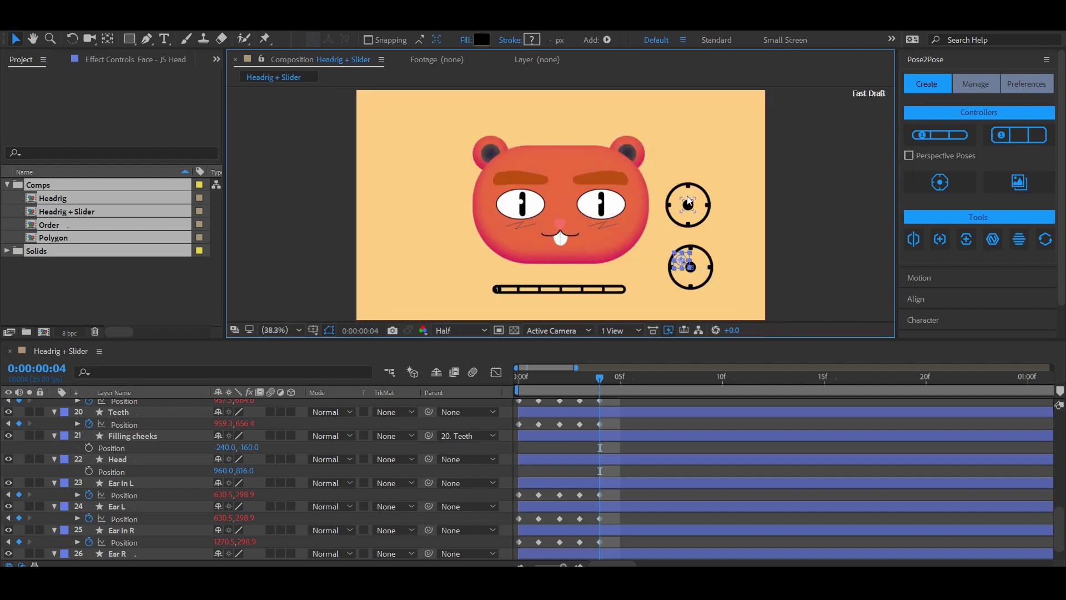
{"action": "left_click_drag", "start_coordinate": [688, 202], "coordinate": [697, 196]}
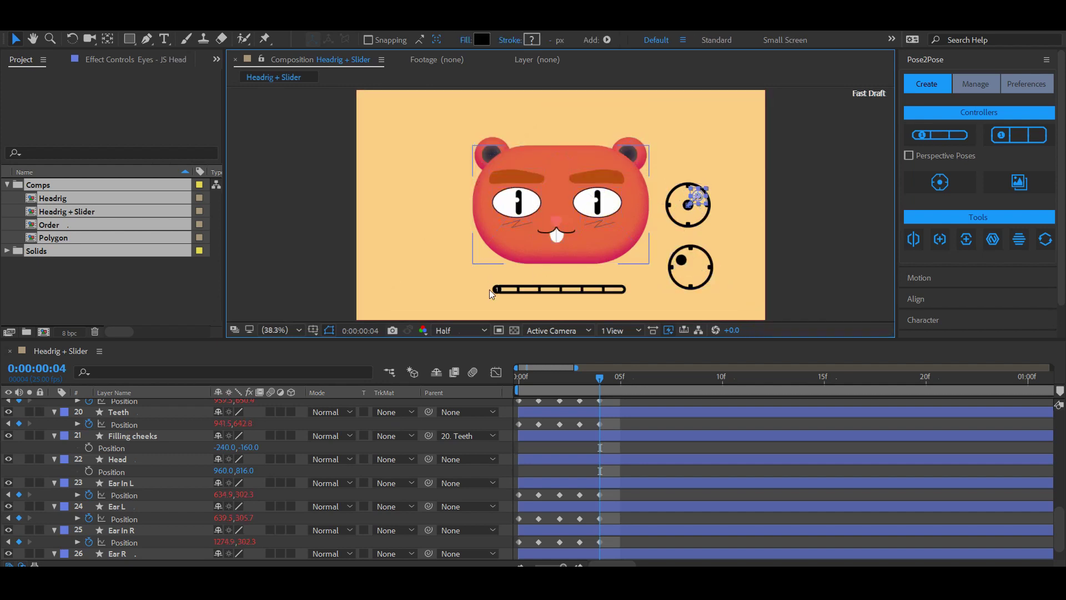
{"action": "left_click_drag", "start_coordinate": [497, 290], "coordinate": [576, 291]}
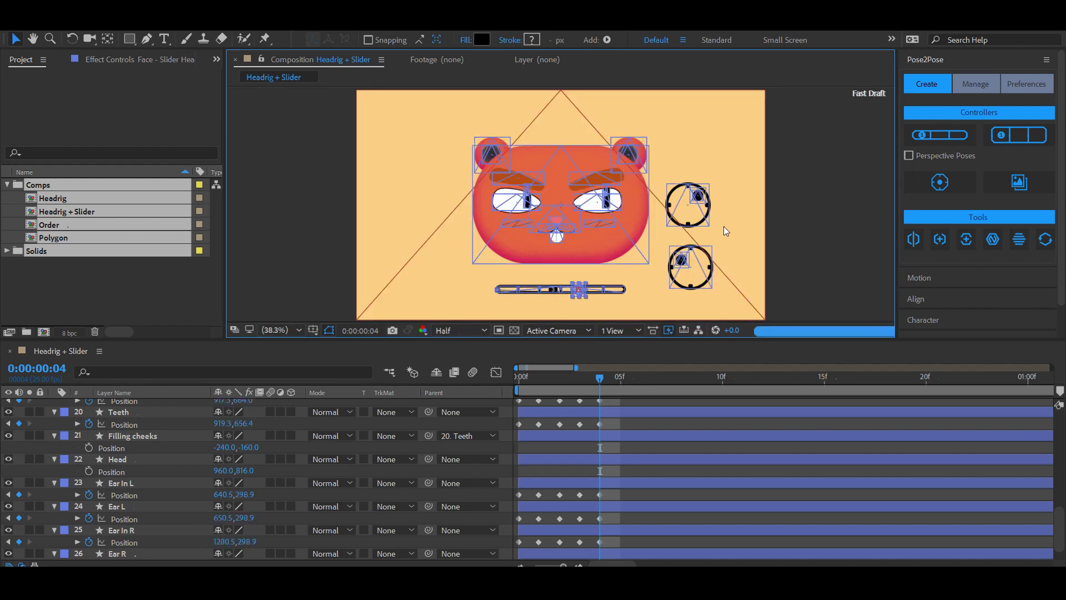